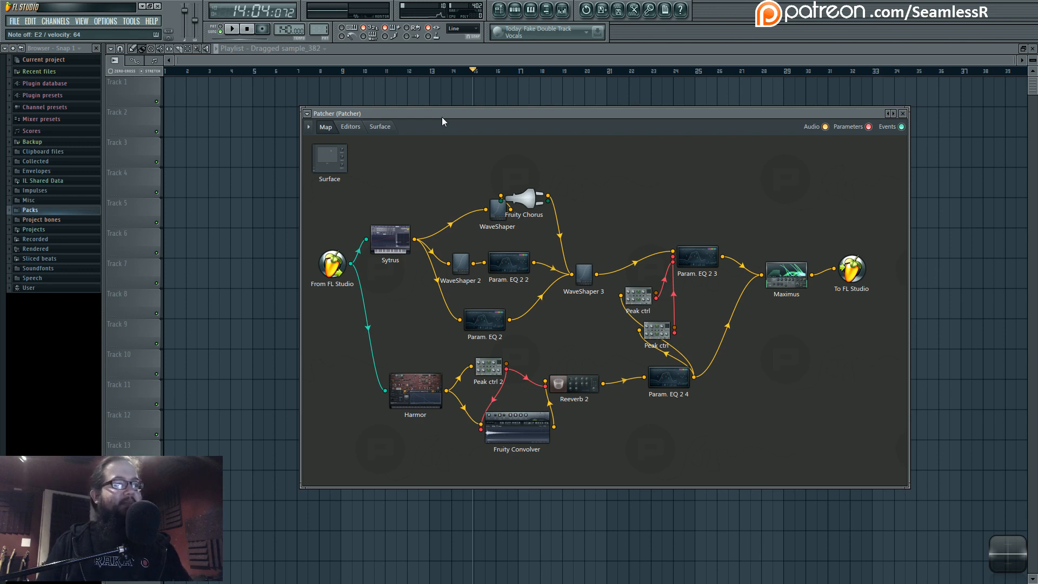
left_click_drag(549, 114, 534, 120)
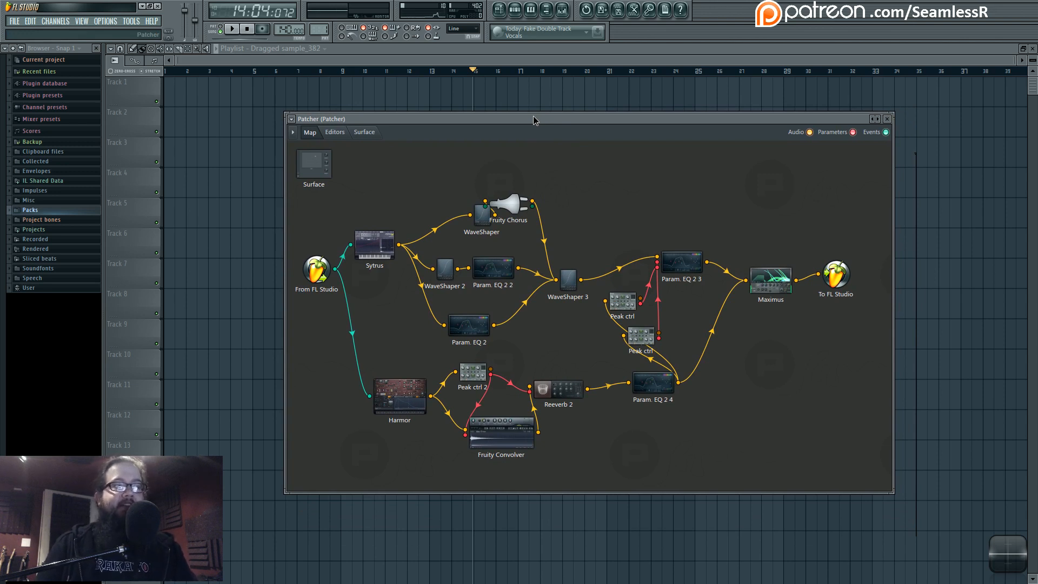
left_click_drag(533, 120, 535, 117)
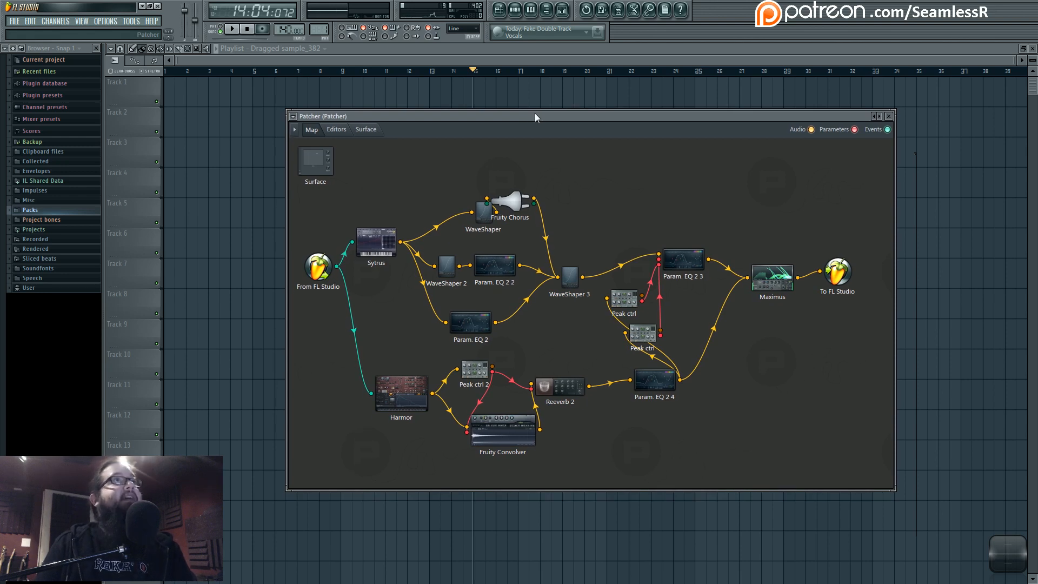
left_click_drag(535, 114, 530, 101)
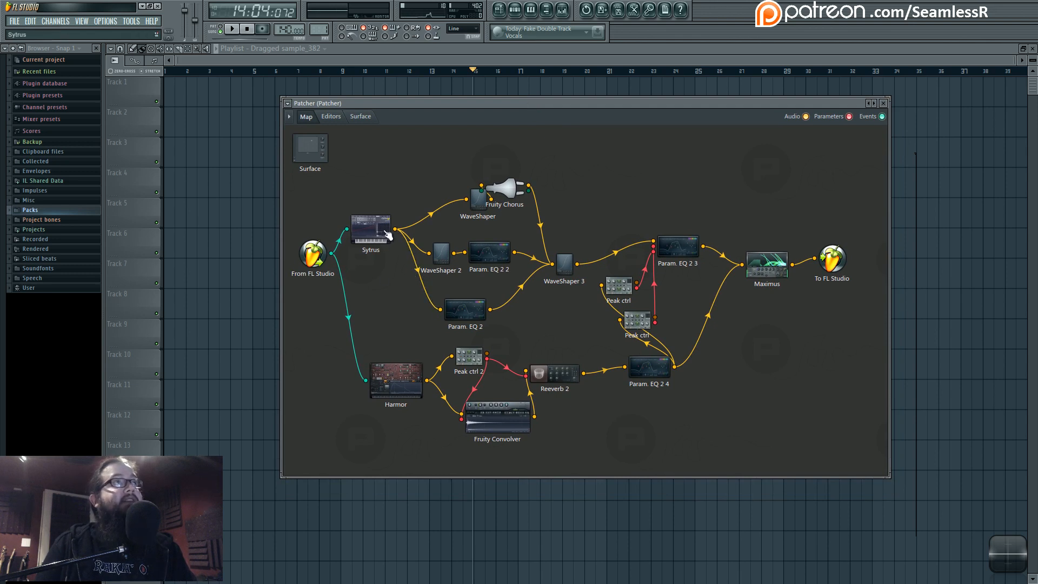
Step: Mute the connection from Param. EQ 2 4 to Maximus in the patch map and open the Param. EQ 2 3 editor
left_click(704, 319)
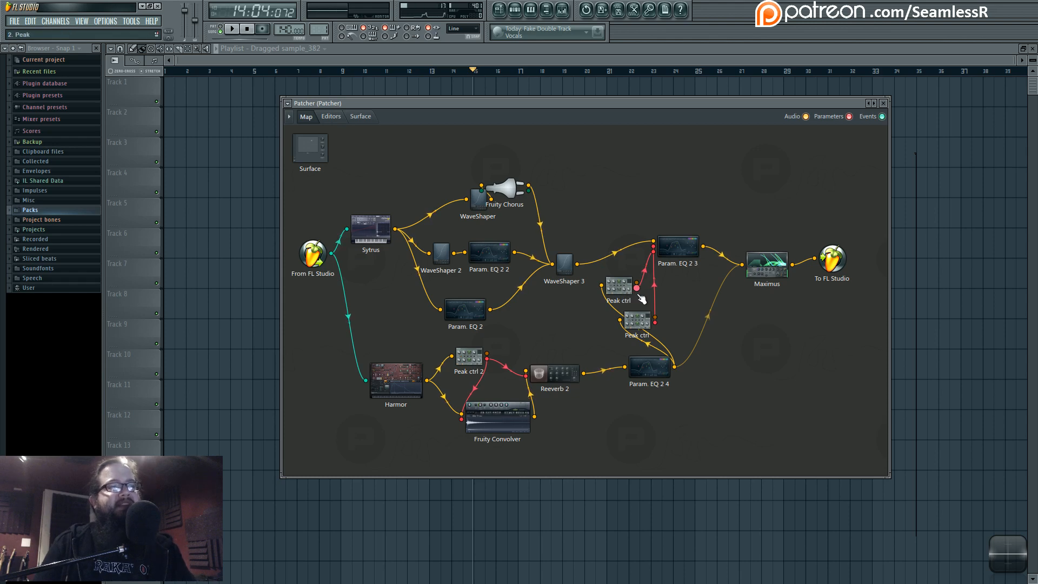
double_click(681, 249)
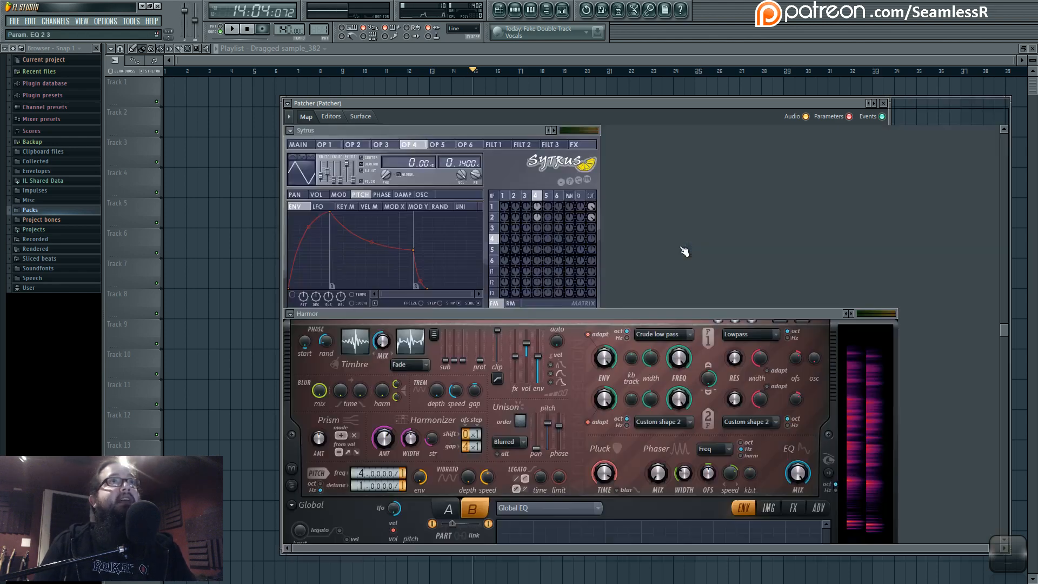
left_click(308, 118)
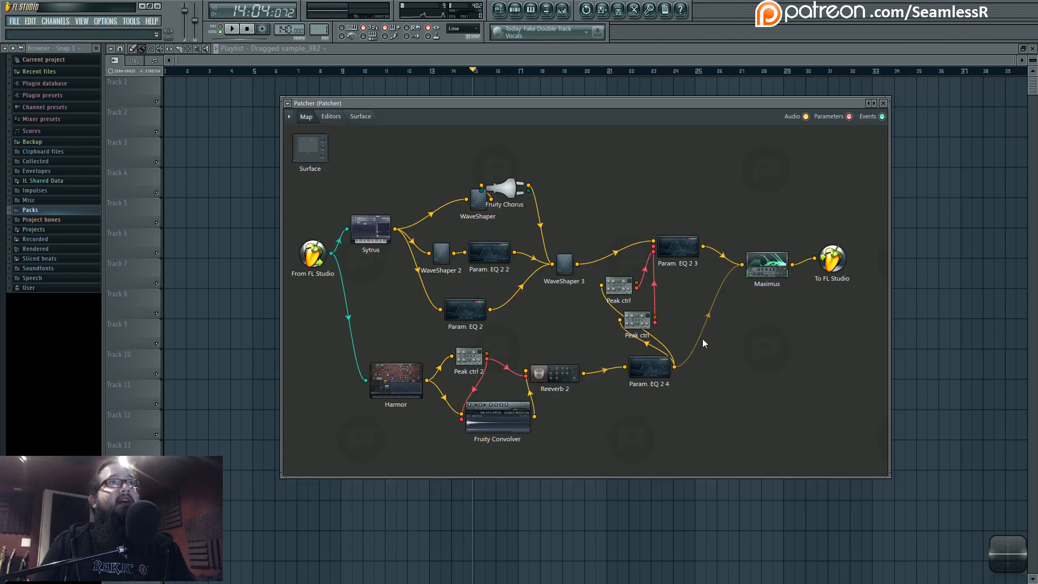
double_click(679, 250)
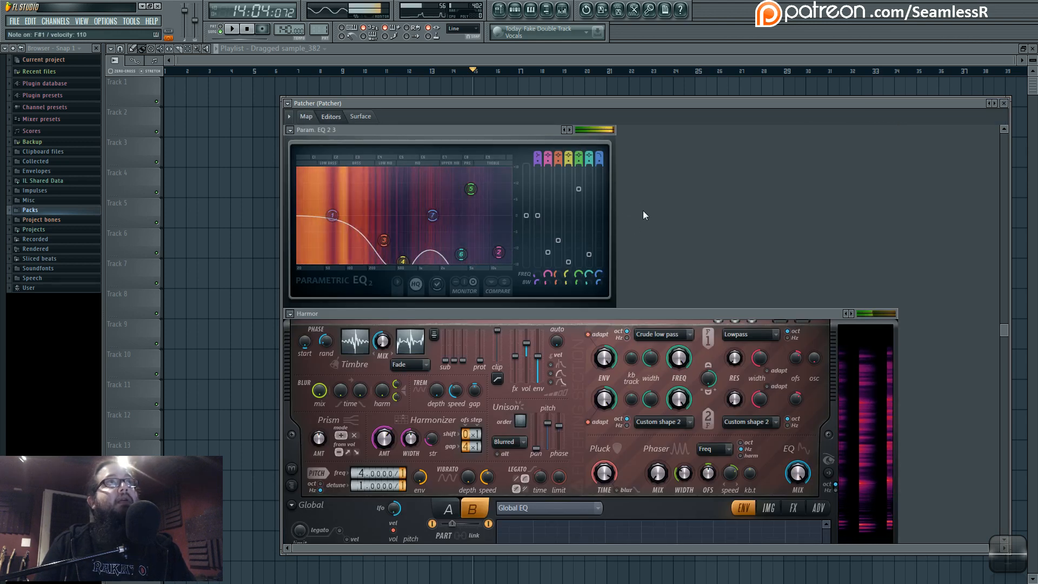
Step: Check the controller link settings of band 5's level in Param. EQ 2 3, accept them, and return to the patch map
right_click(579, 192)
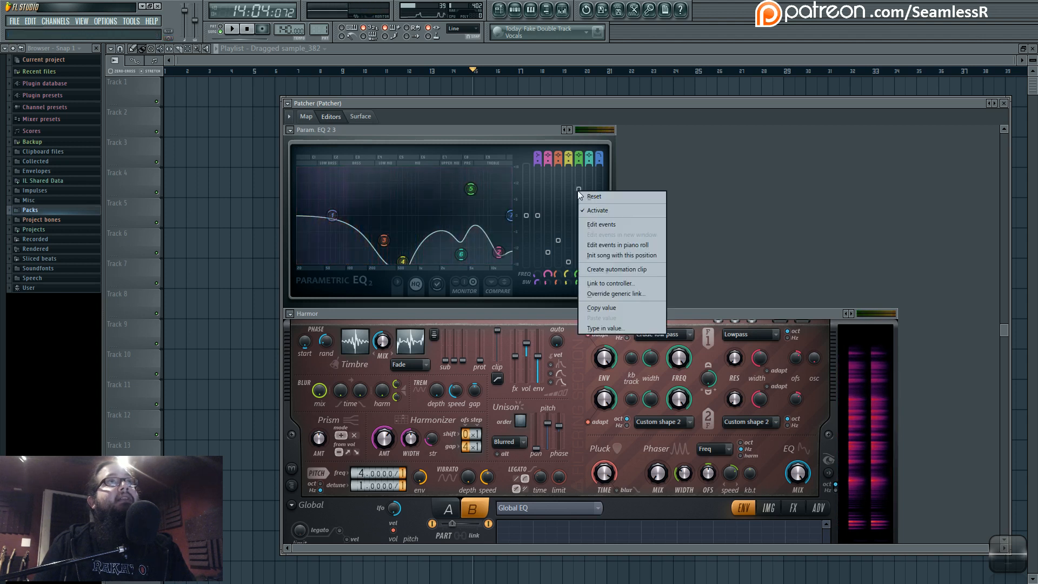
left_click(608, 273)
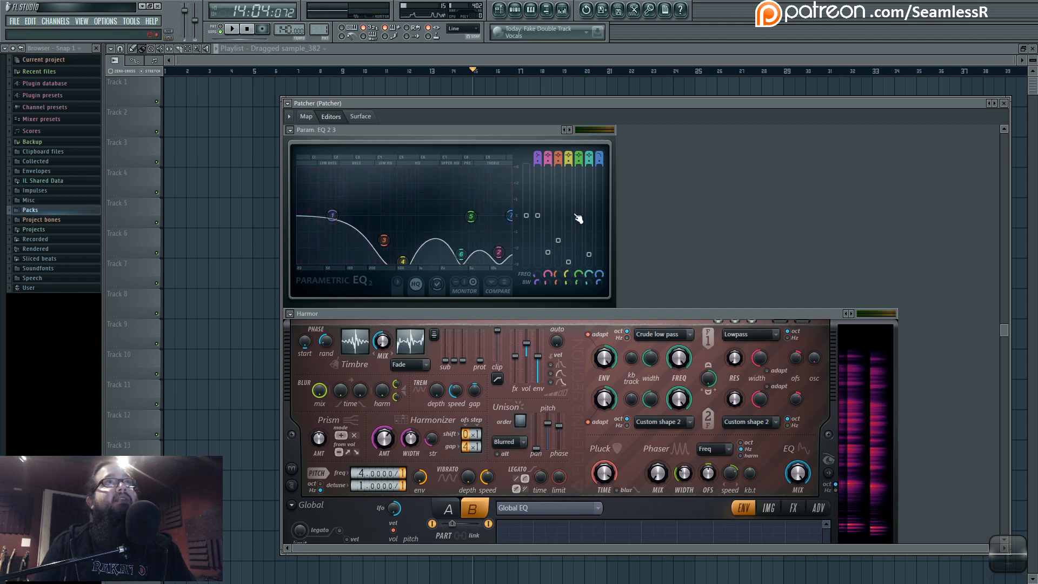
right_click(578, 217)
left_click(607, 307)
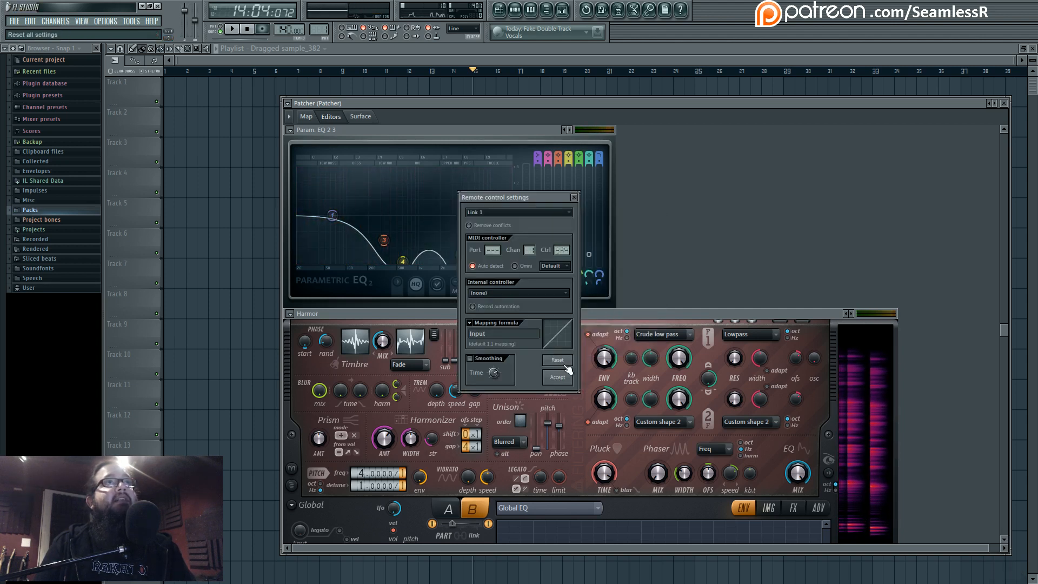
left_click(562, 375)
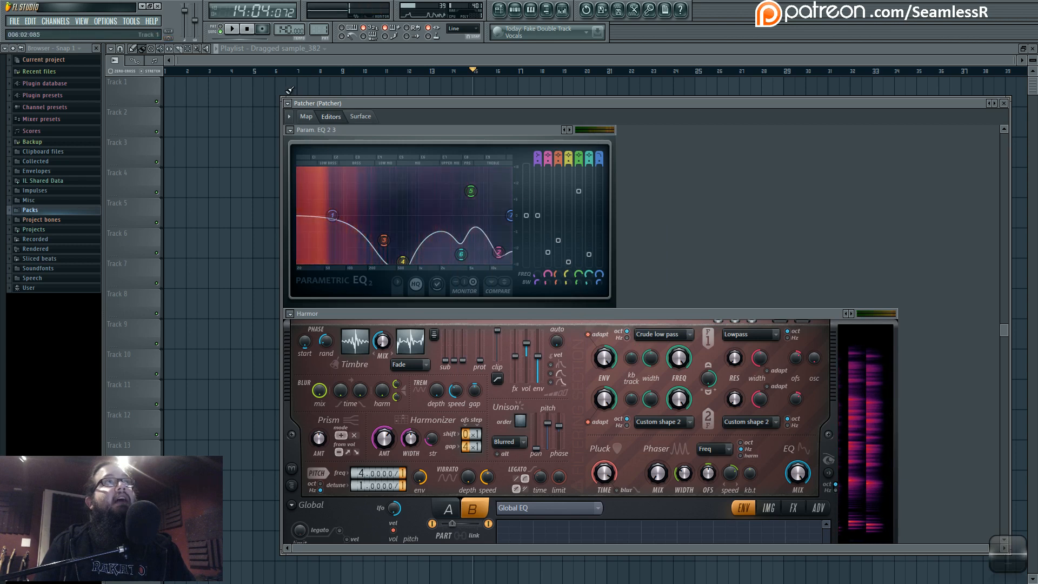
left_click(306, 117)
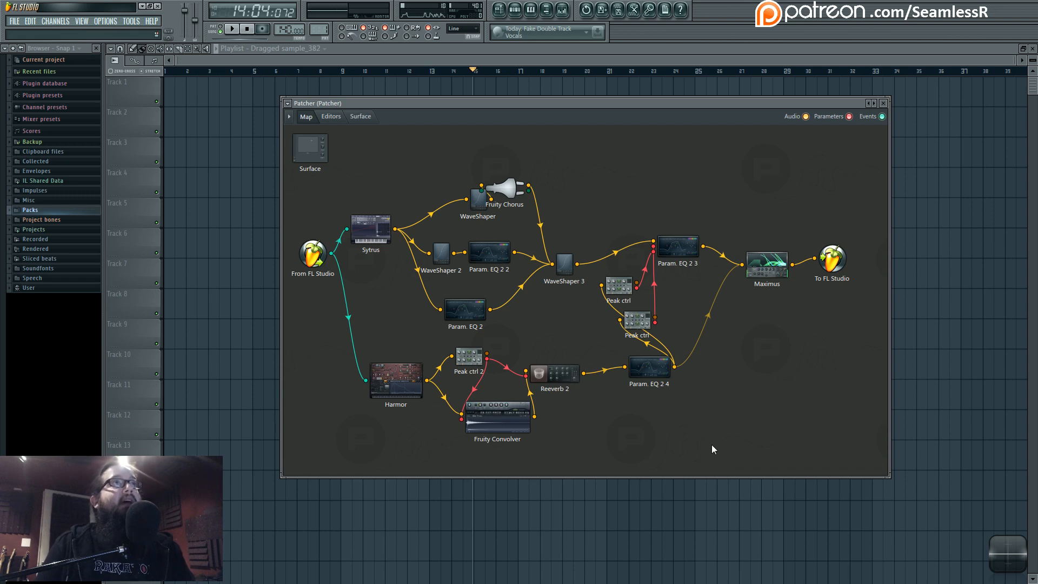
Step: Move the Fruity Chorus module clear of WaveShaper in the patch map and display operator 2's oscillator harmonics in Sytrus
left_click_drag(508, 189, 529, 199)
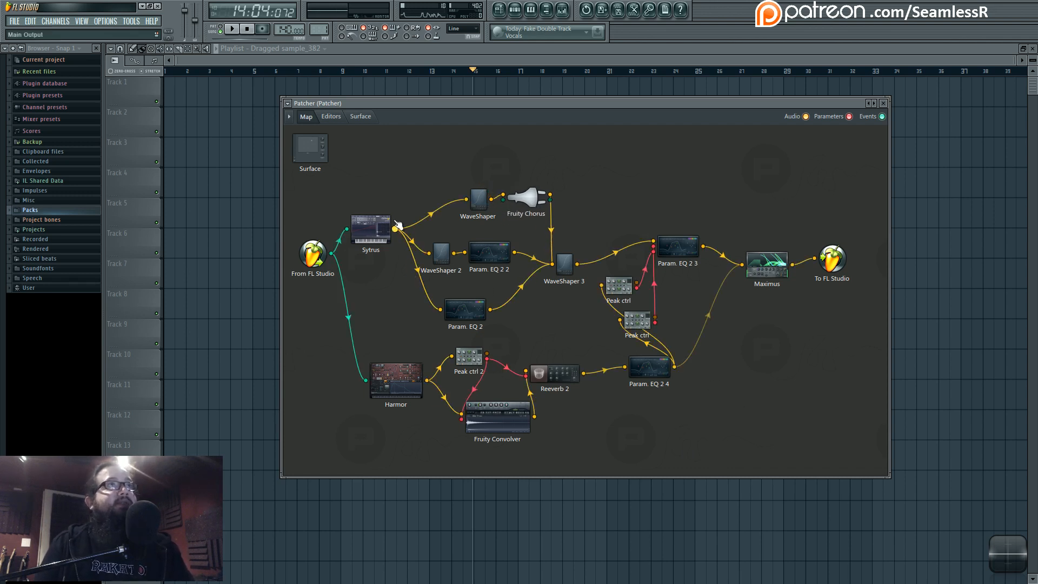
double_click(378, 232)
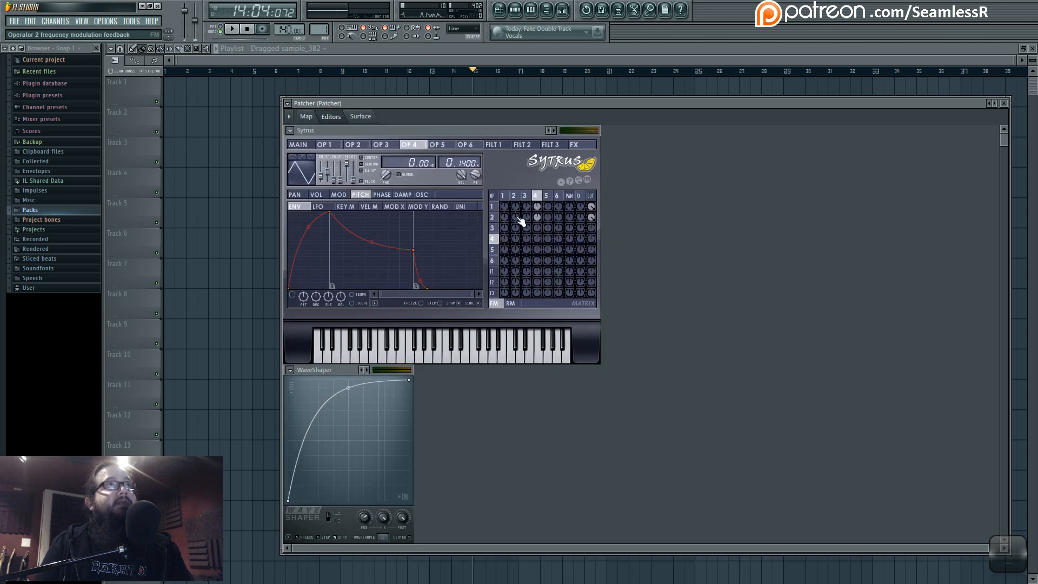
left_click(514, 196)
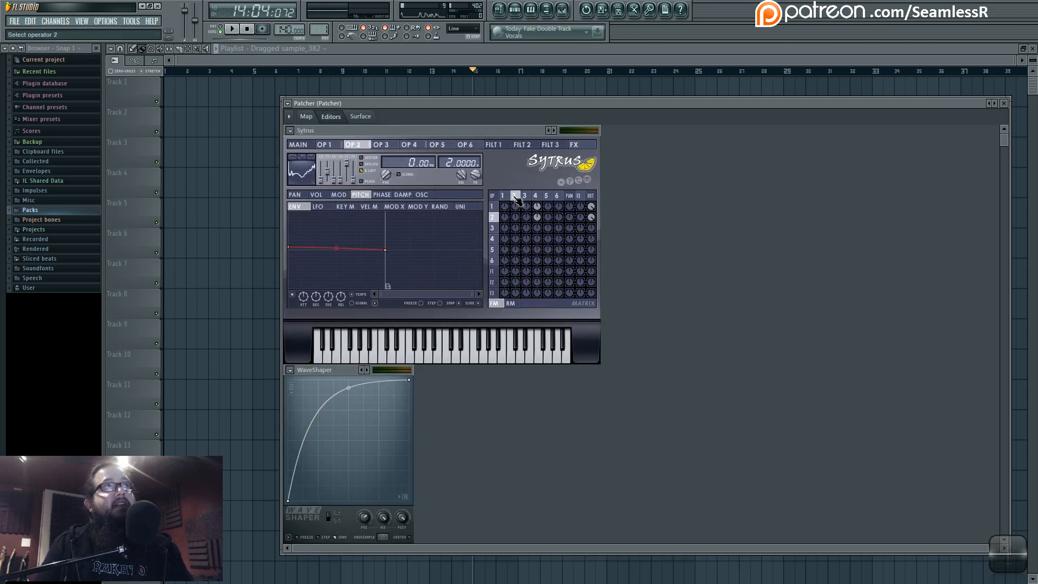
left_click(514, 196)
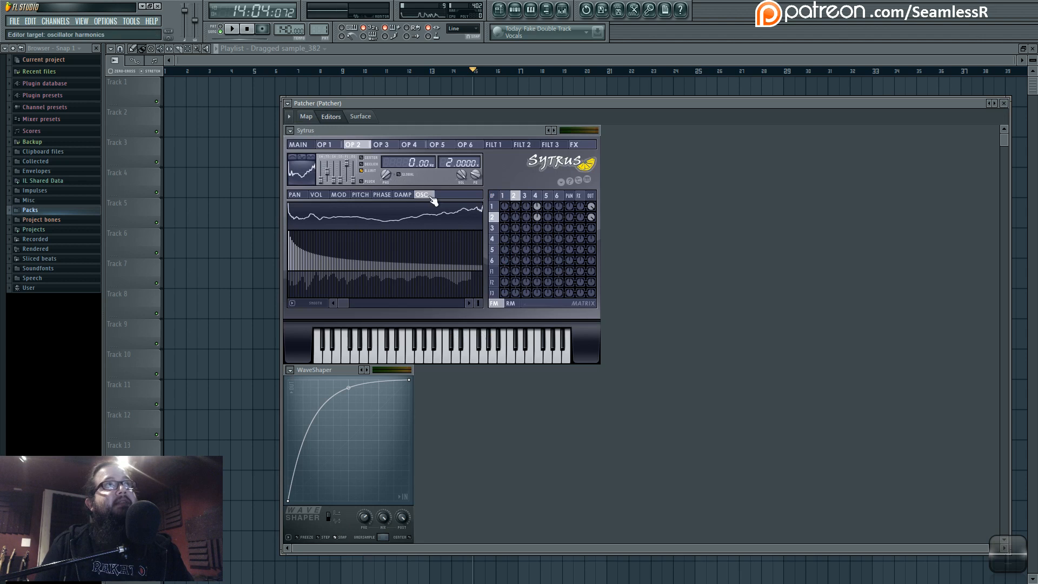
Step: Set the waveform of Sytrus operator 5 to Saw and view its oscillator harmonics
left_click(504, 196)
left_click(546, 196)
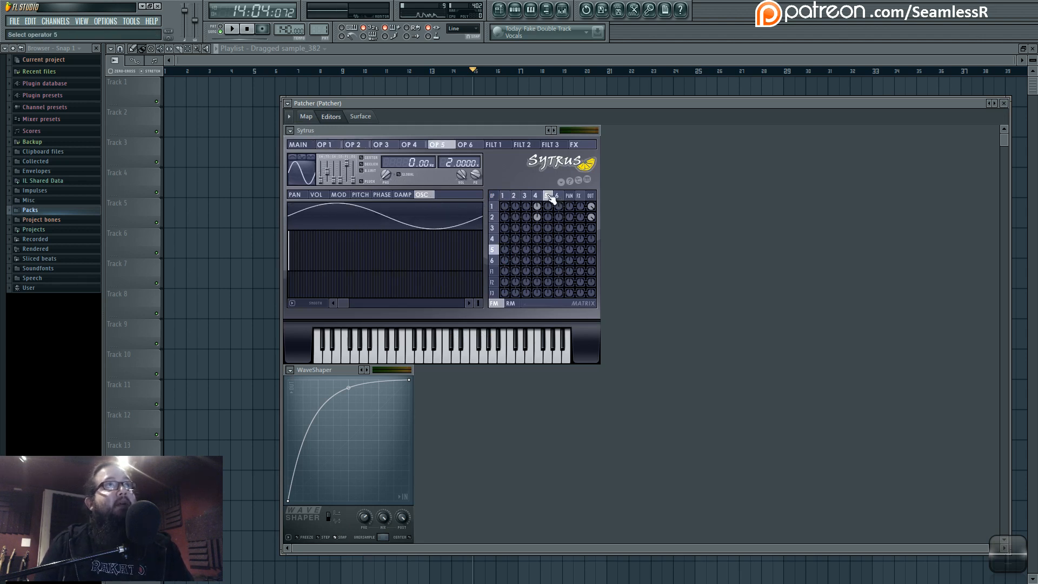
left_click(305, 182)
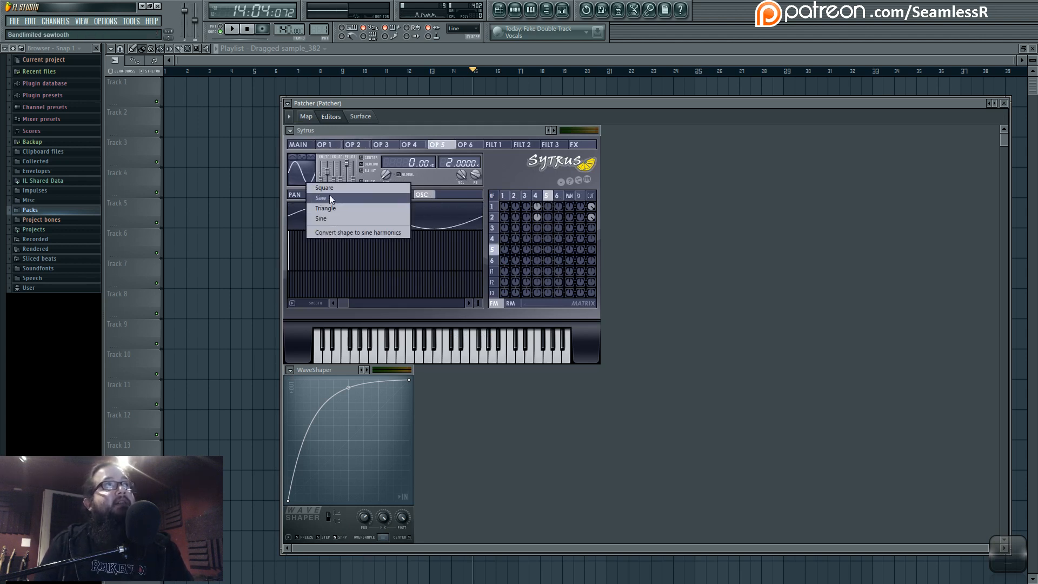
left_click(324, 198)
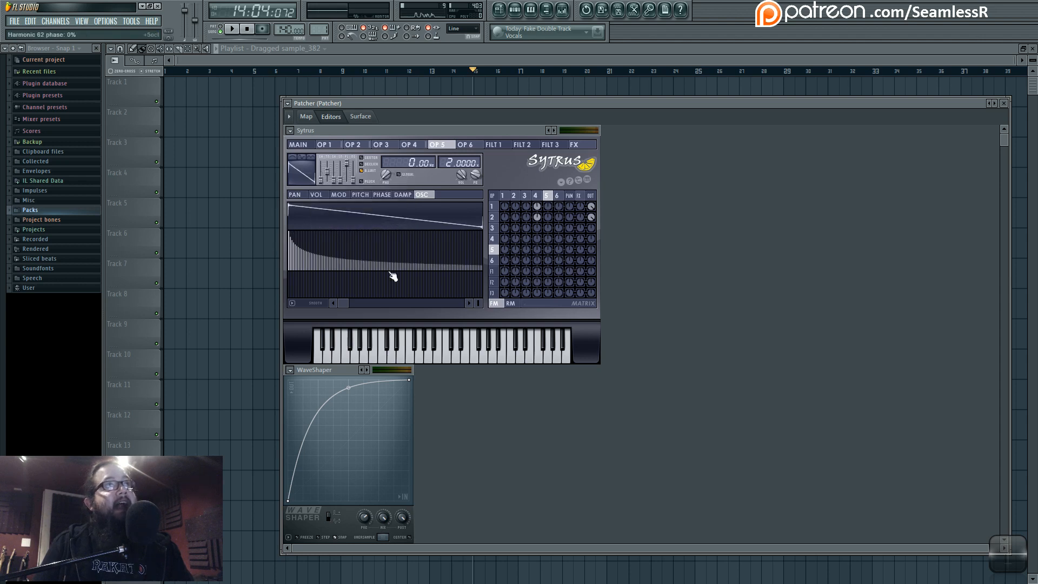
mouse_move(344, 302)
left_mouse_down()
mouse_move(452, 303)
mouse_move(335, 300)
left_mouse_up()
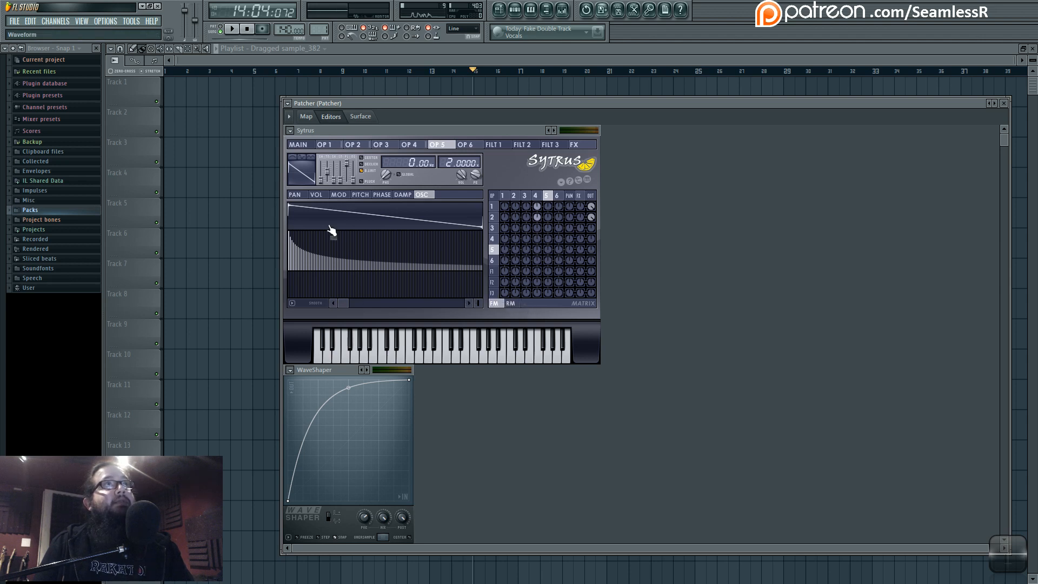
Step: Compare operator 2's harmonics and phases with operator 4's waveform and frequency ratio in Sytrus
left_click(516, 197)
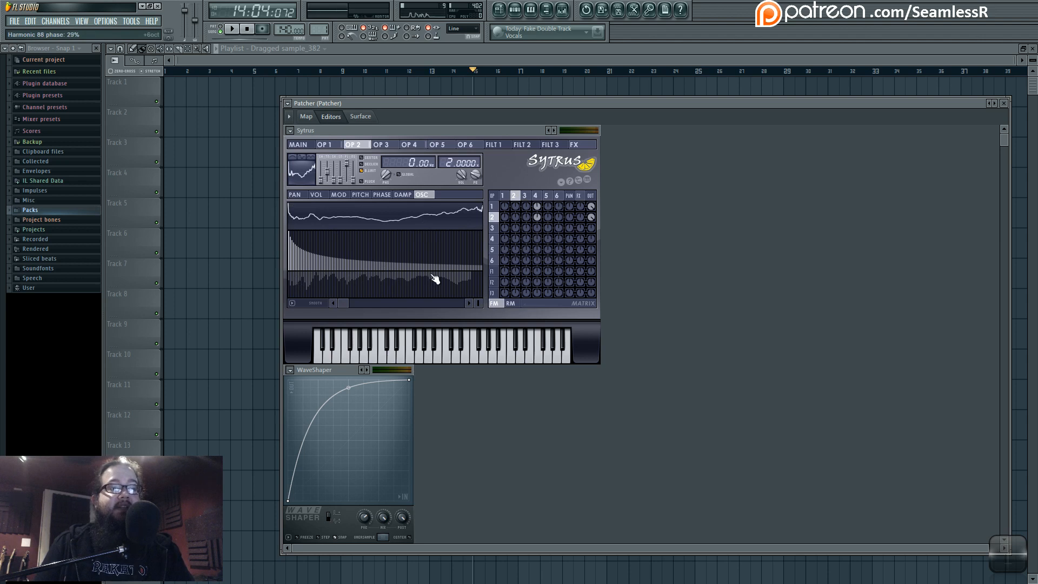
left_click_drag(360, 304, 330, 299)
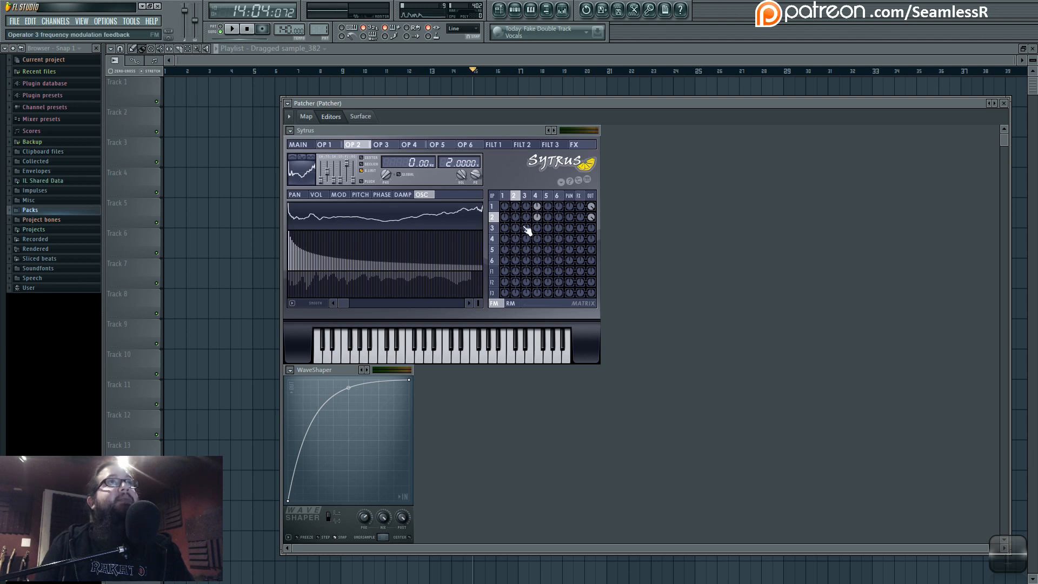
left_click(526, 196)
left_click(514, 195)
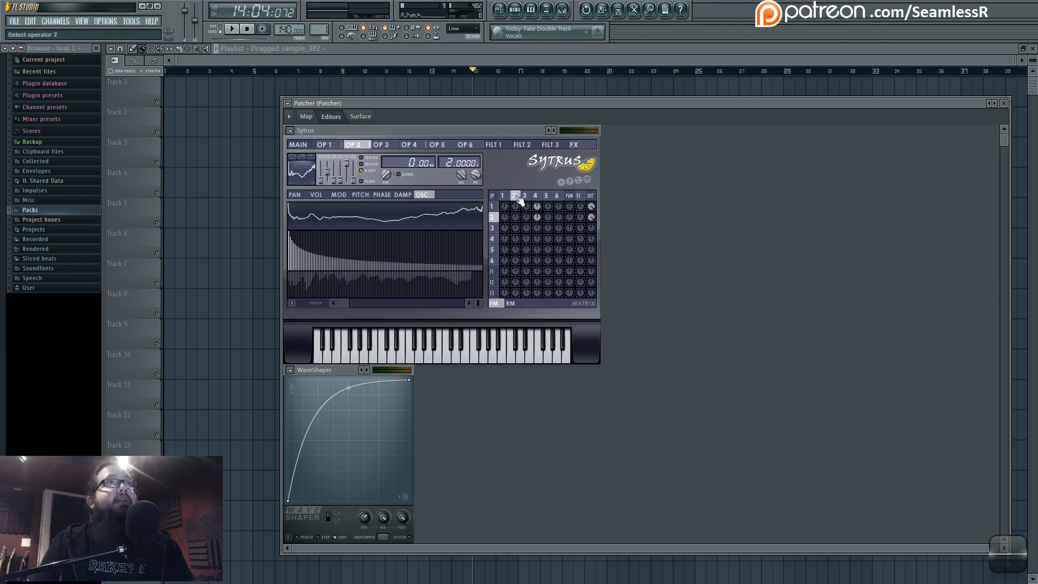
left_click(536, 195)
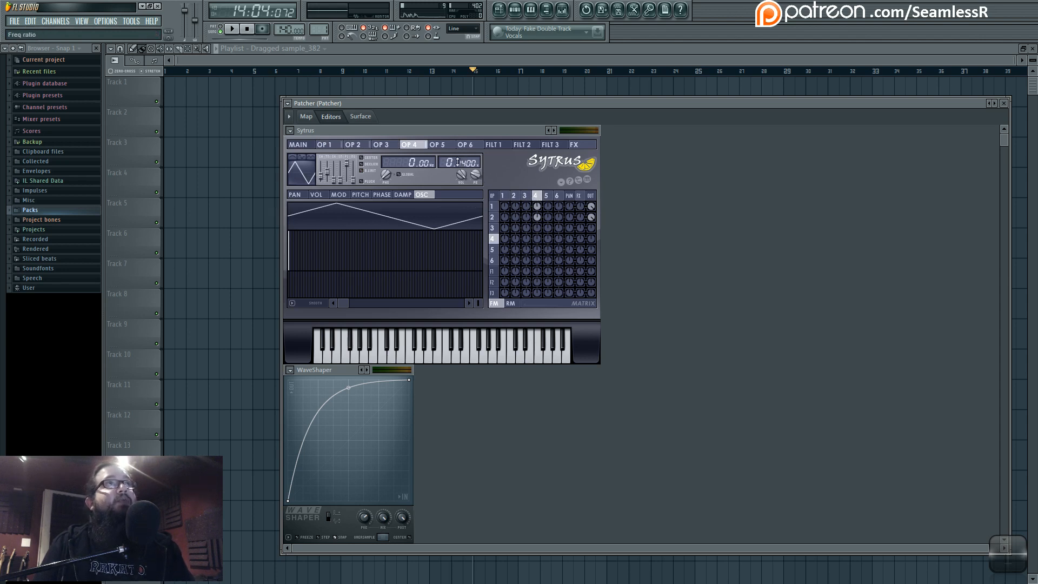
left_click(514, 196)
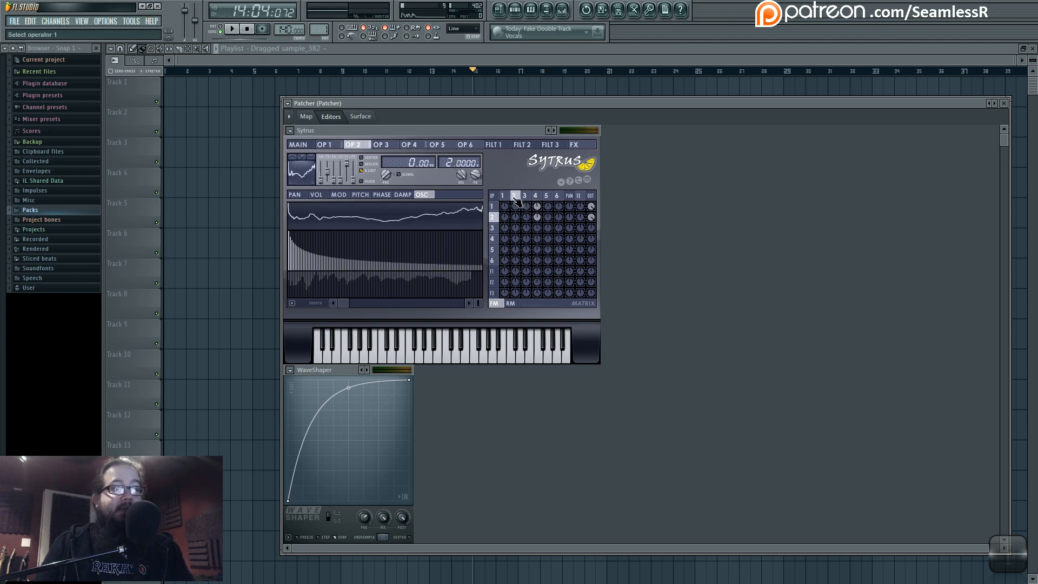
left_click(535, 195)
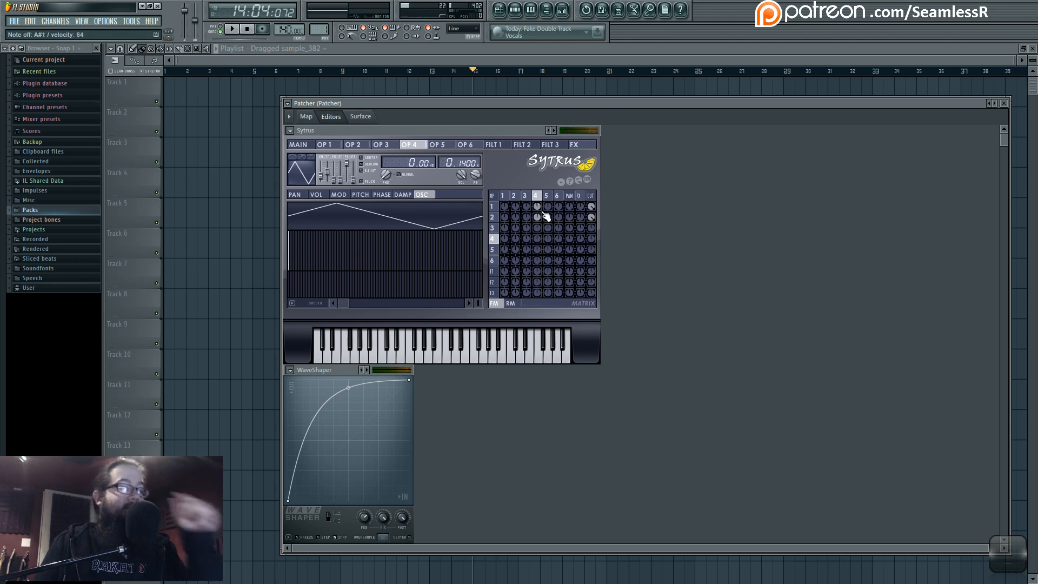
Step: Examine the WaveShaper curve that processes the Sytrus output and return to the patch map
left_click(305, 117)
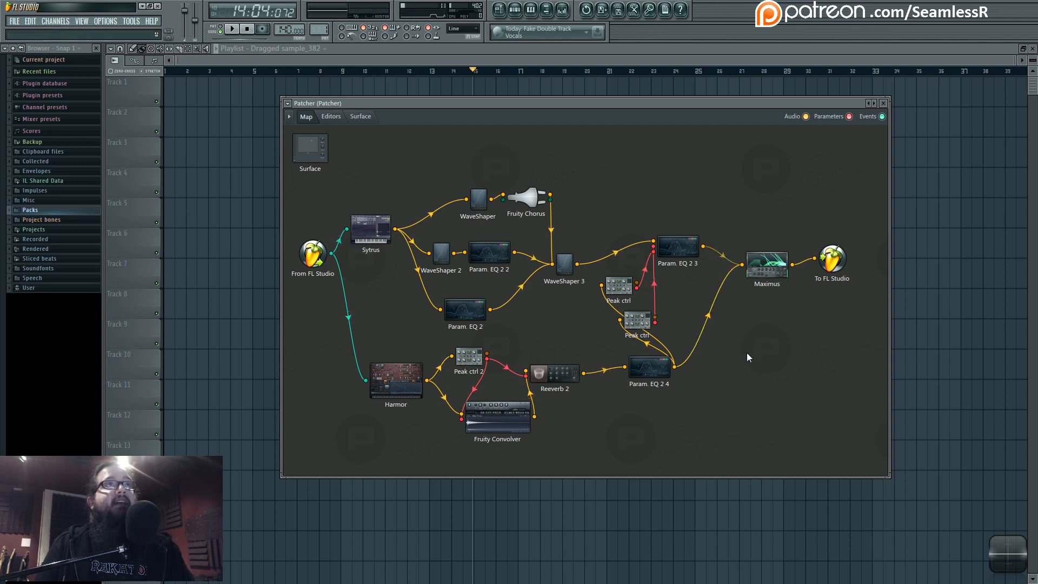
left_click_drag(372, 230, 373, 225)
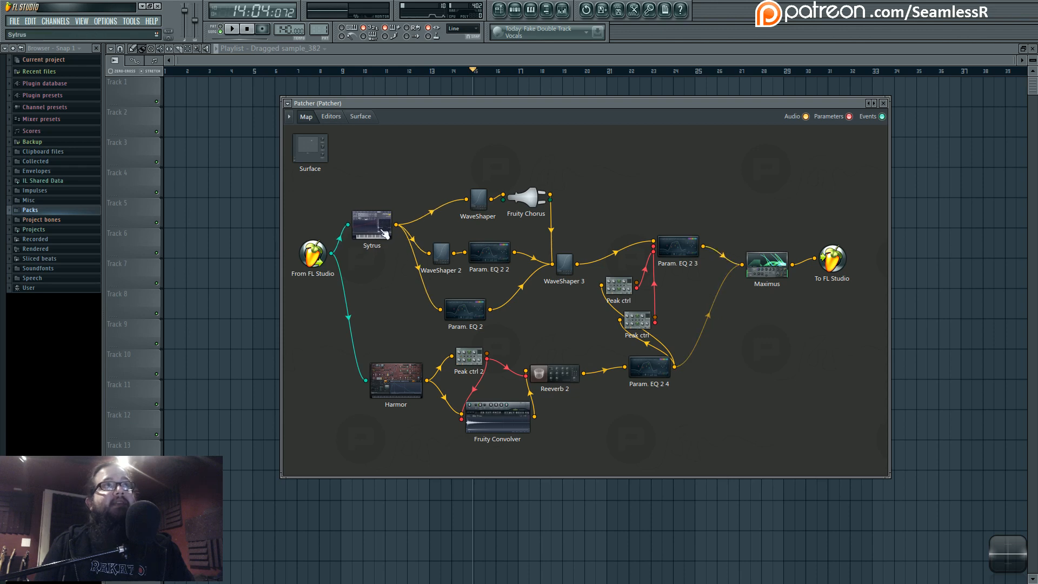
double_click(479, 206)
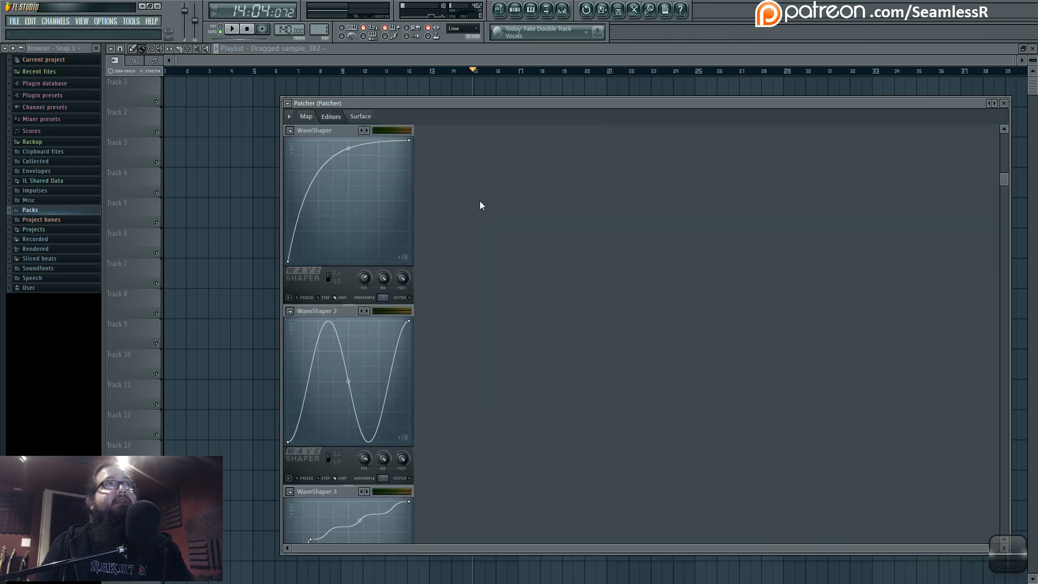
left_click(306, 116)
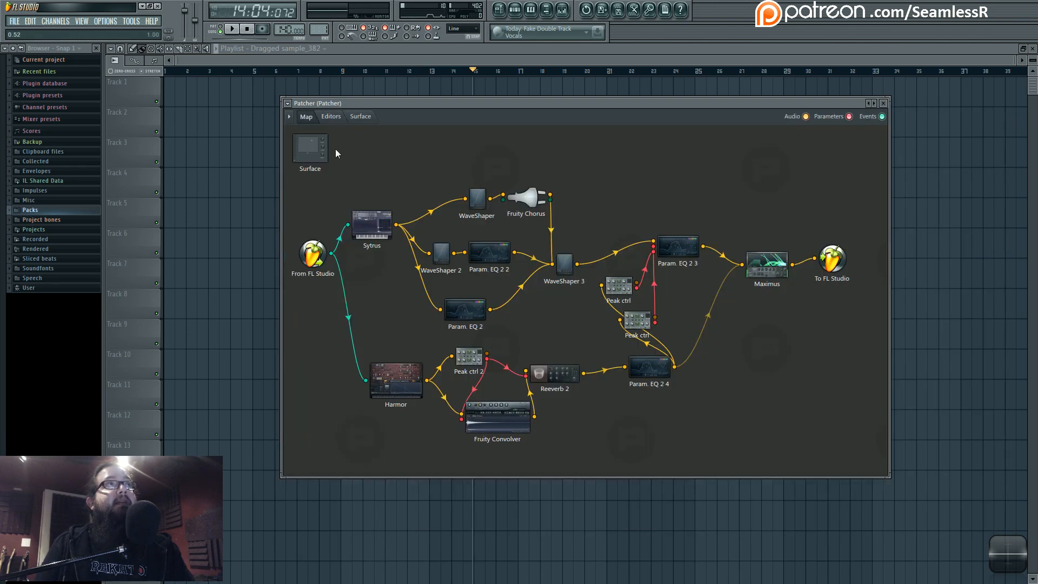
Step: Inspect the Param. EQ 2 2 and Fruity Chorus settings on the Sytrus effect branches
double_click(500, 254)
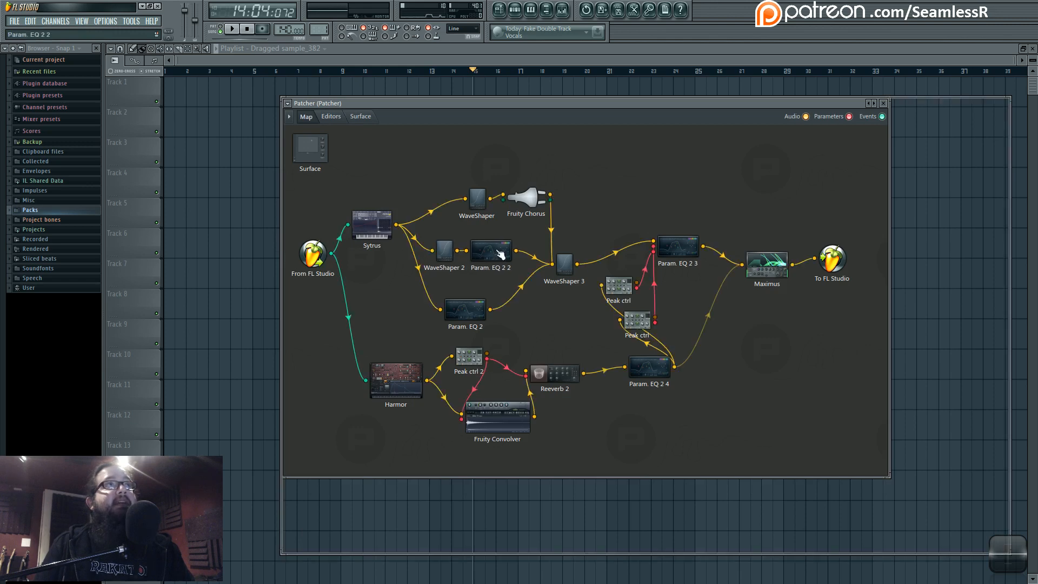
left_click(305, 116)
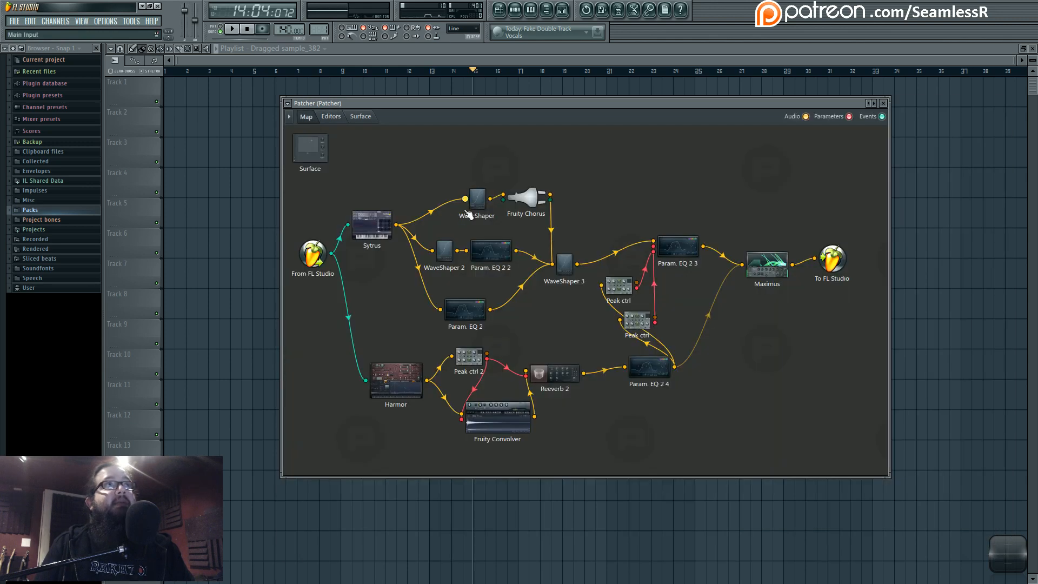
double_click(532, 201)
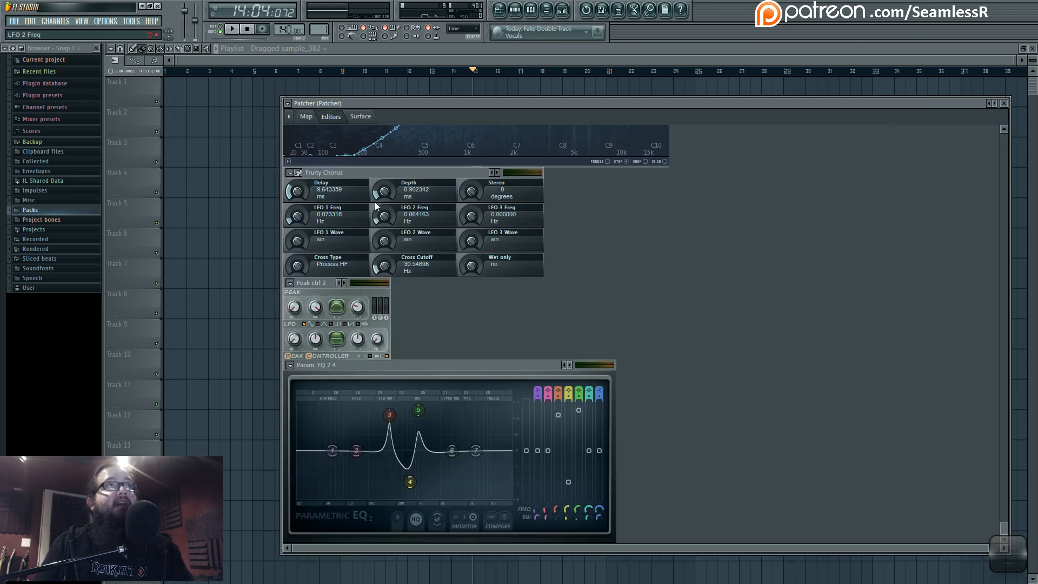
left_click(306, 116)
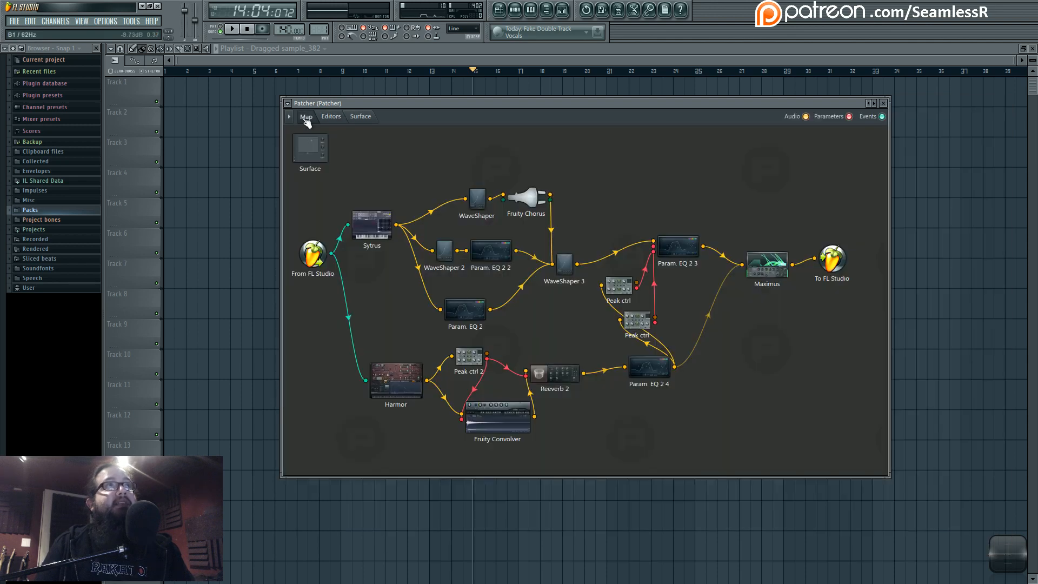
left_click_drag(495, 257, 502, 252)
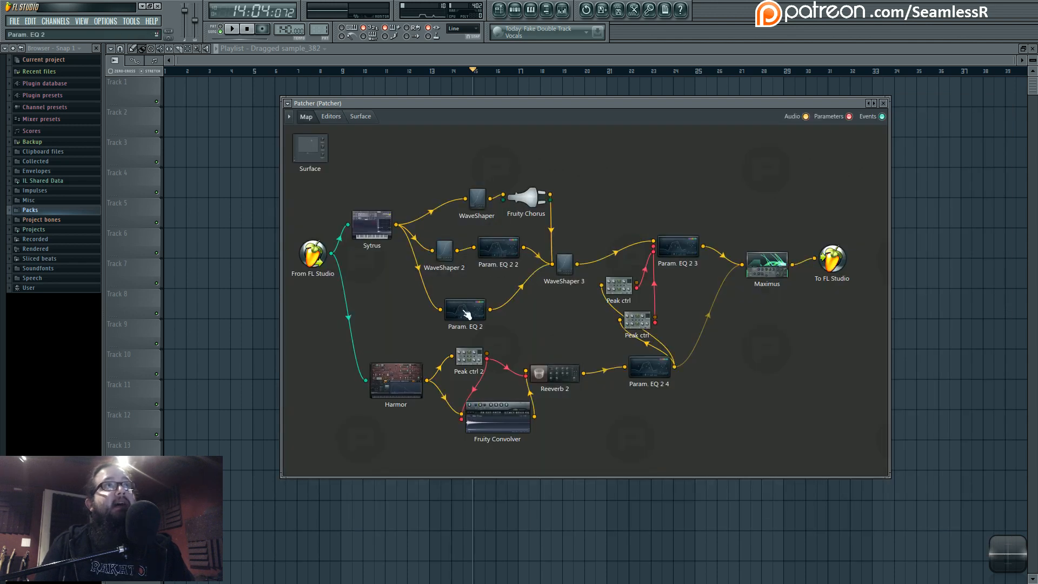
Step: Inspect WaveShaper 3's curve and the type of its end point, and view the Param. EQ 2 settings
left_click_drag(464, 312, 468, 315)
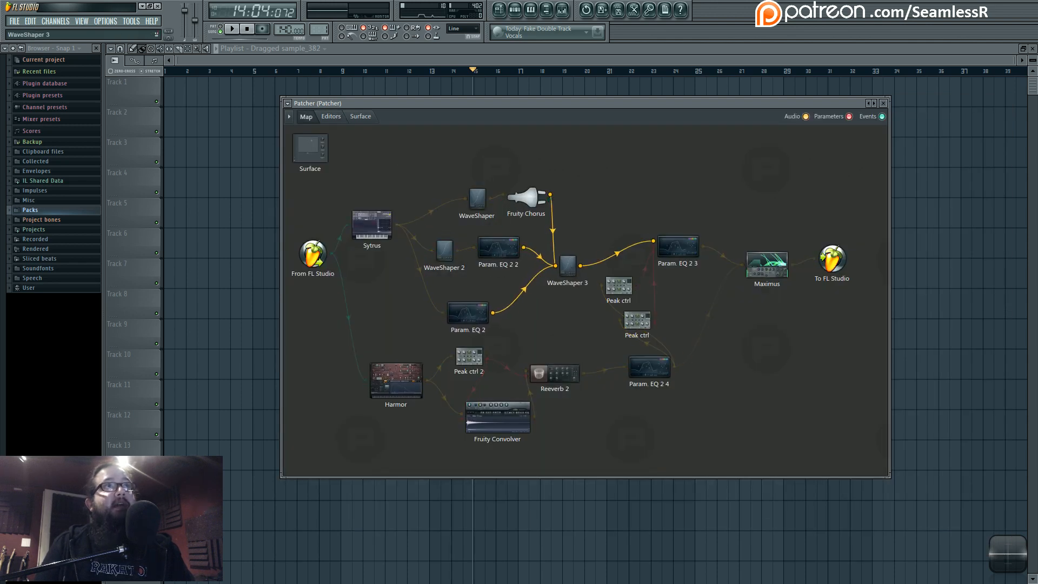
double_click(570, 262)
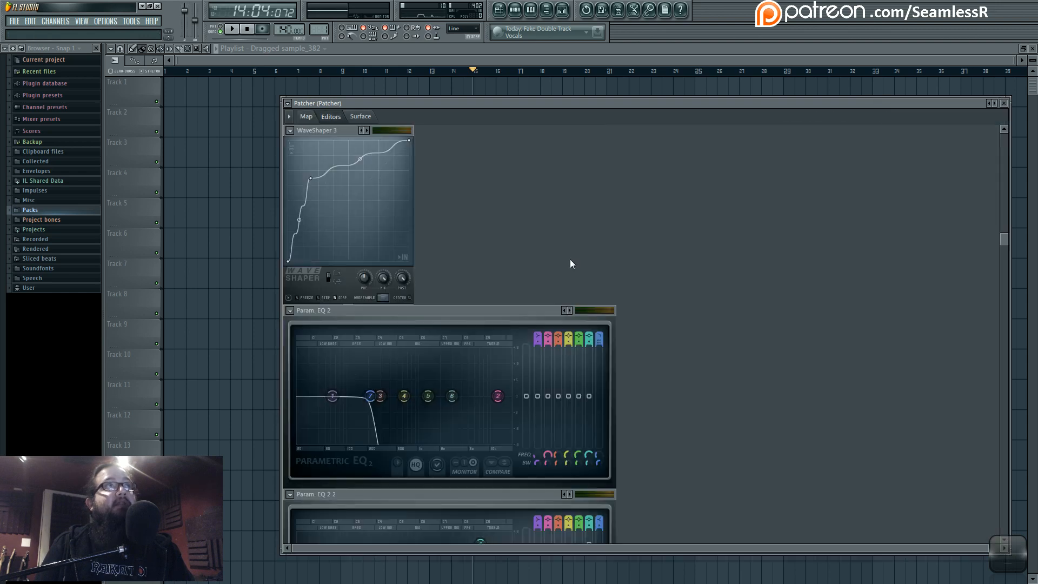
right_click(409, 140)
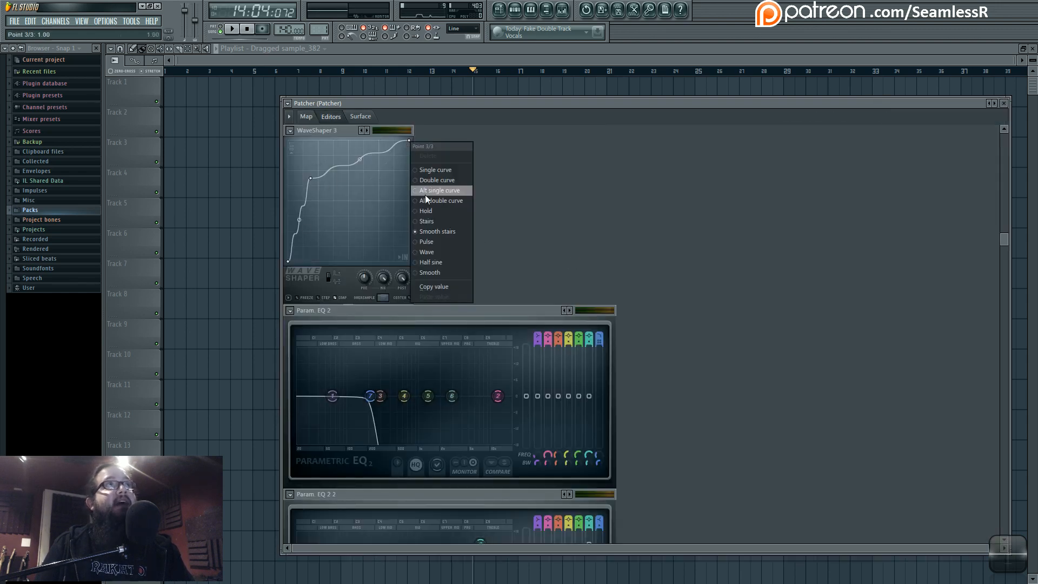
left_click(601, 199)
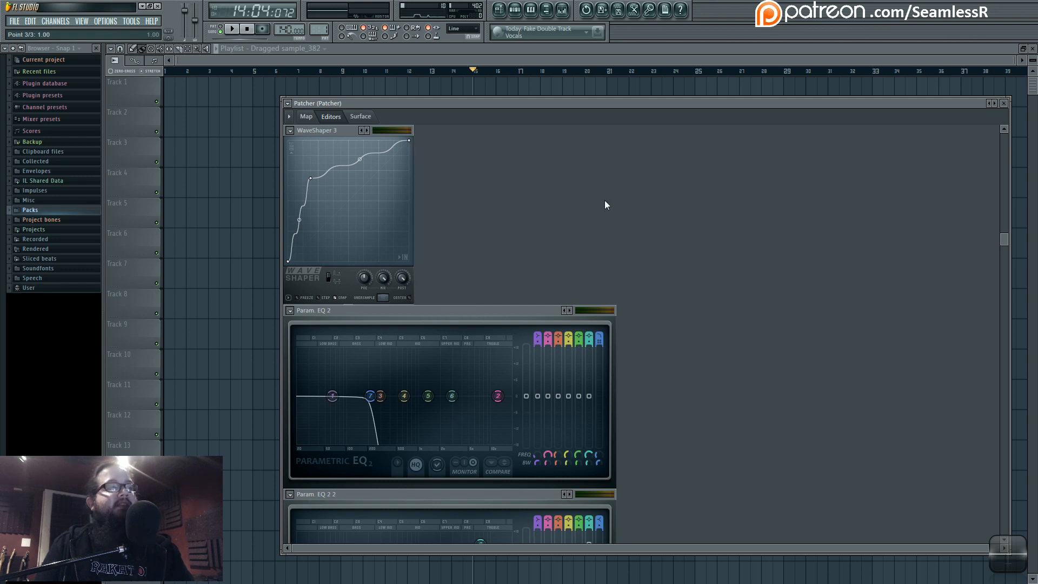
left_click(306, 116)
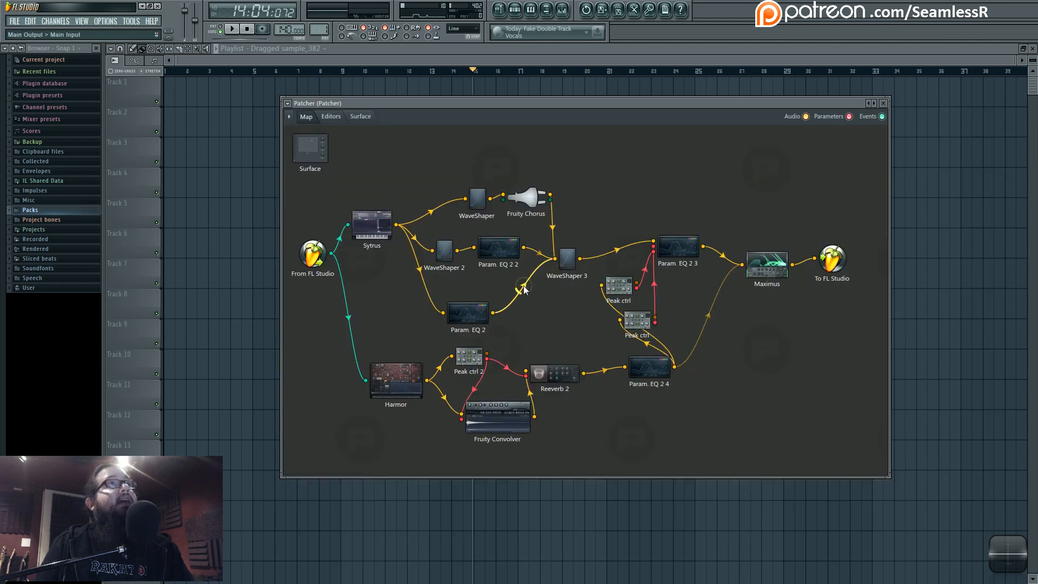
double_click(488, 306)
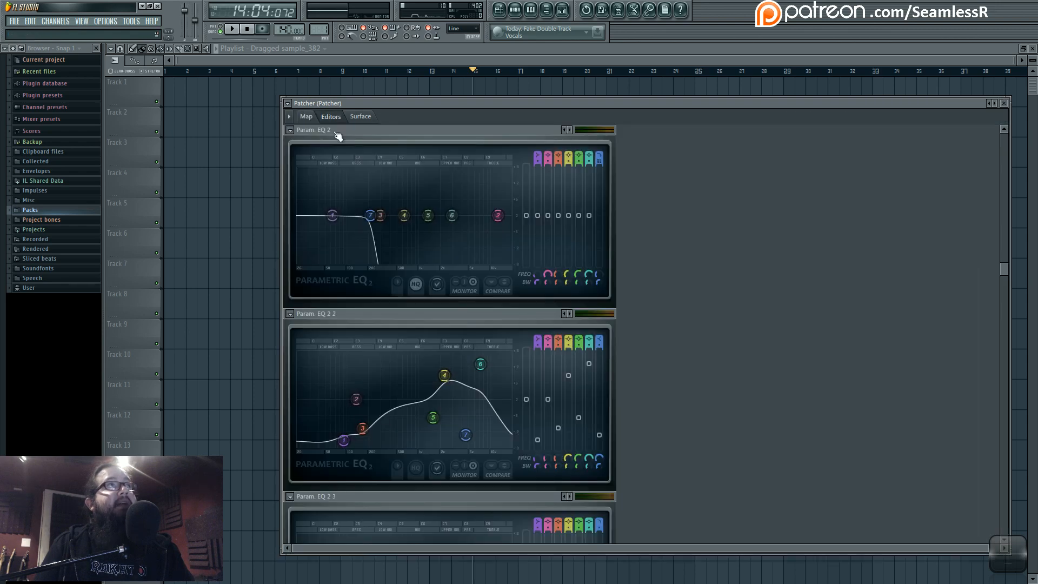
left_click(306, 116)
Step: Nudge the Param. EQ 2, WaveShaper 3 and Param. EQ 2 3 modules slightly on the patch map
left_click_drag(496, 305, 478, 305)
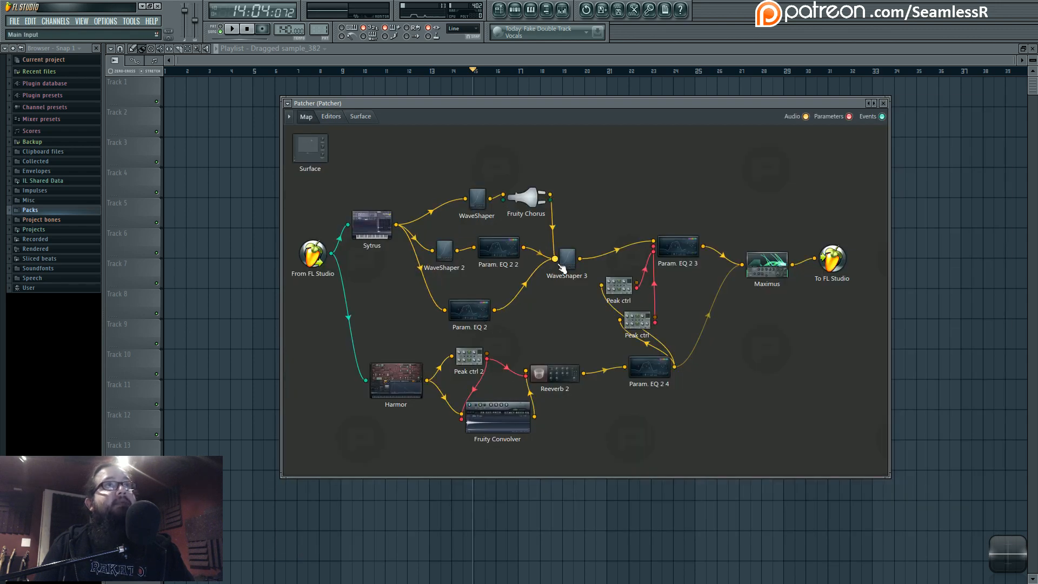
left_click_drag(566, 261, 562, 256)
left_click_drag(682, 254, 683, 253)
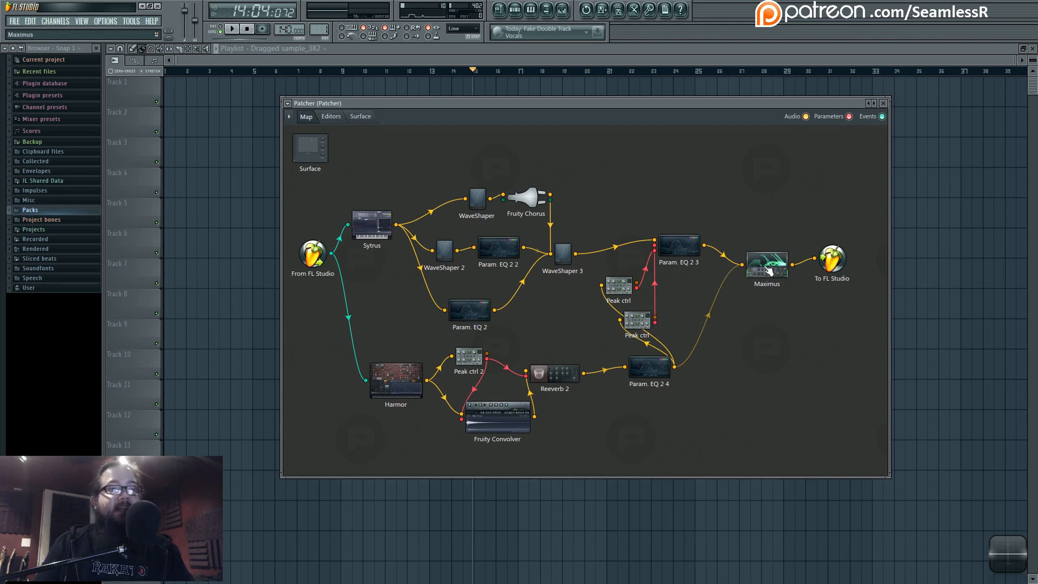
Step: Open Harmor and compare the resynthesis images of part B and part A
double_click(402, 383)
left_click(770, 326)
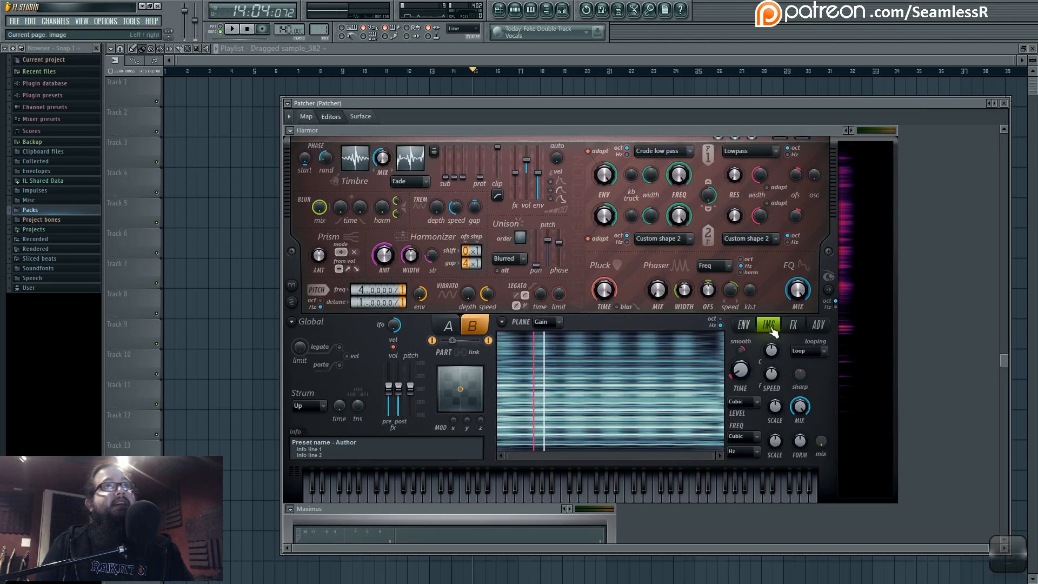
left_click(448, 326)
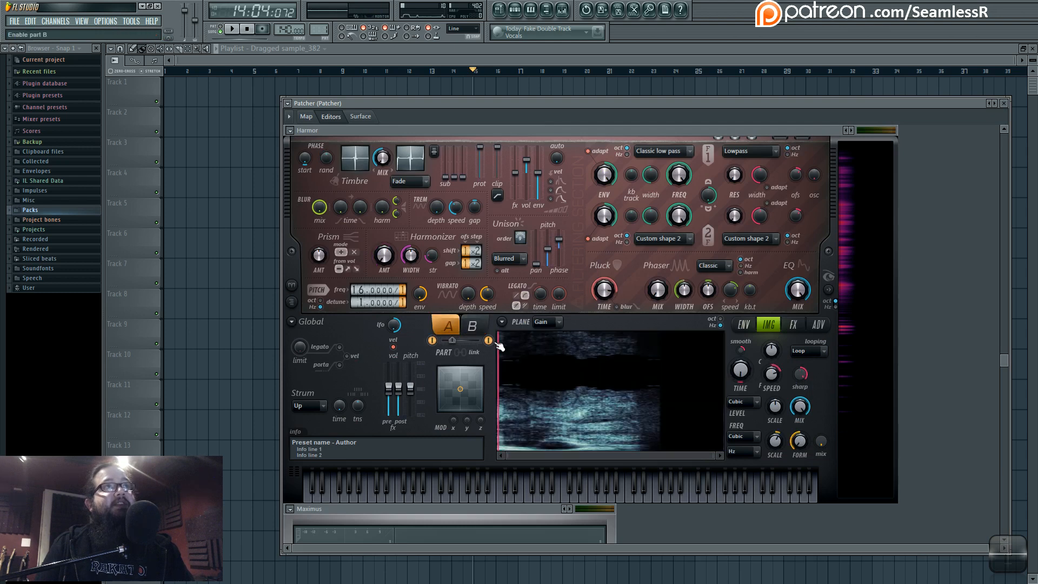
Step: Preview the vocal samples FLS_OhYeah and FLS_OhYeah_2 from the Vocals folder in Packs
left_click(81, 210)
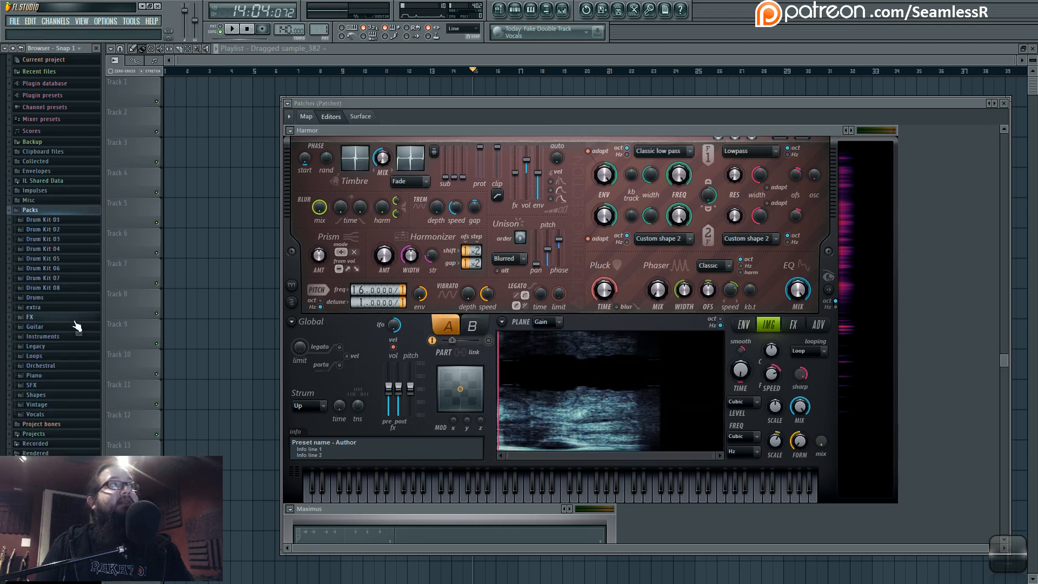
left_click(62, 414)
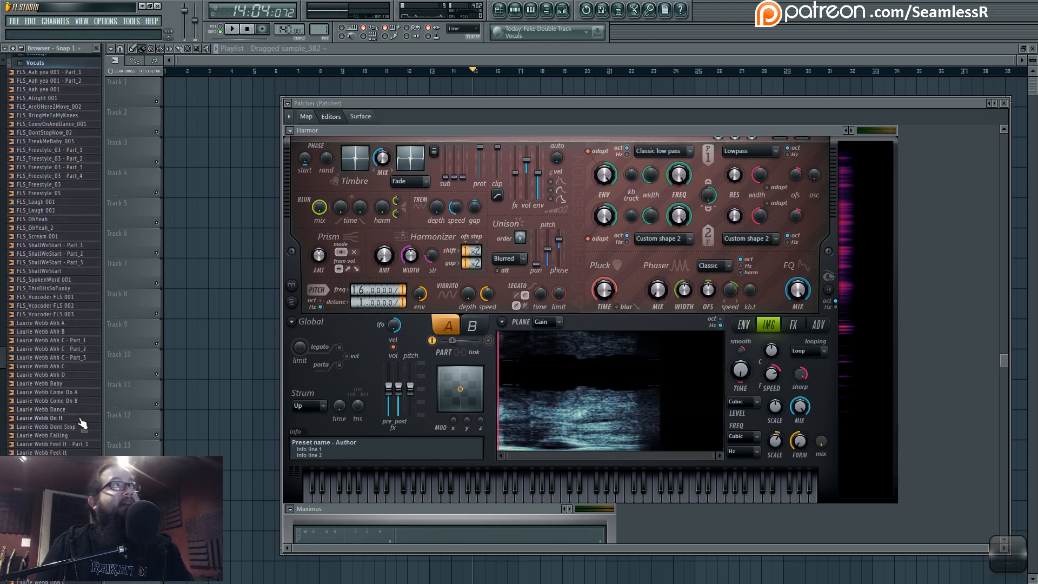
left_click(64, 214)
left_click(63, 223)
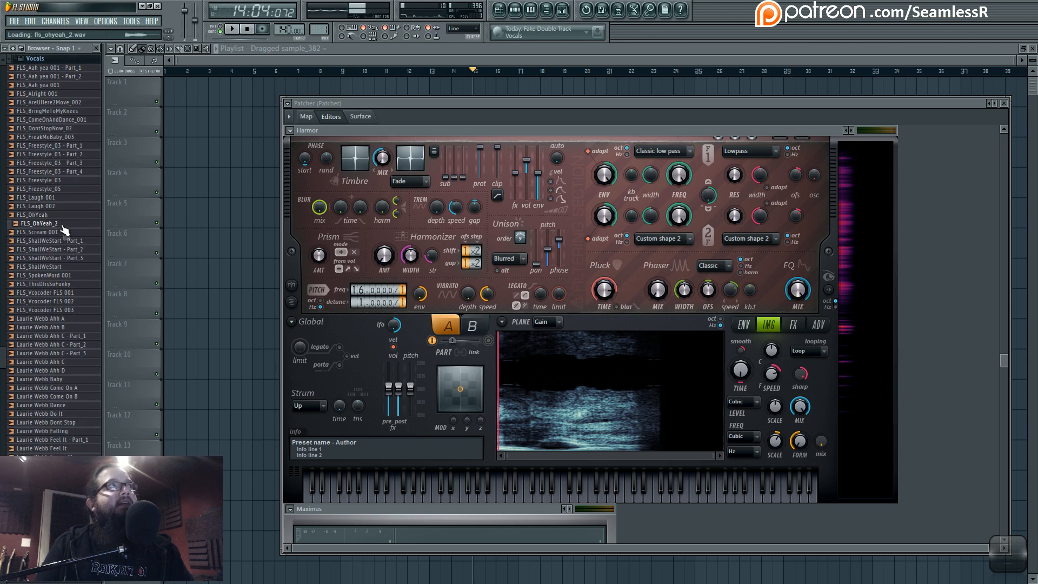
left_click(60, 214)
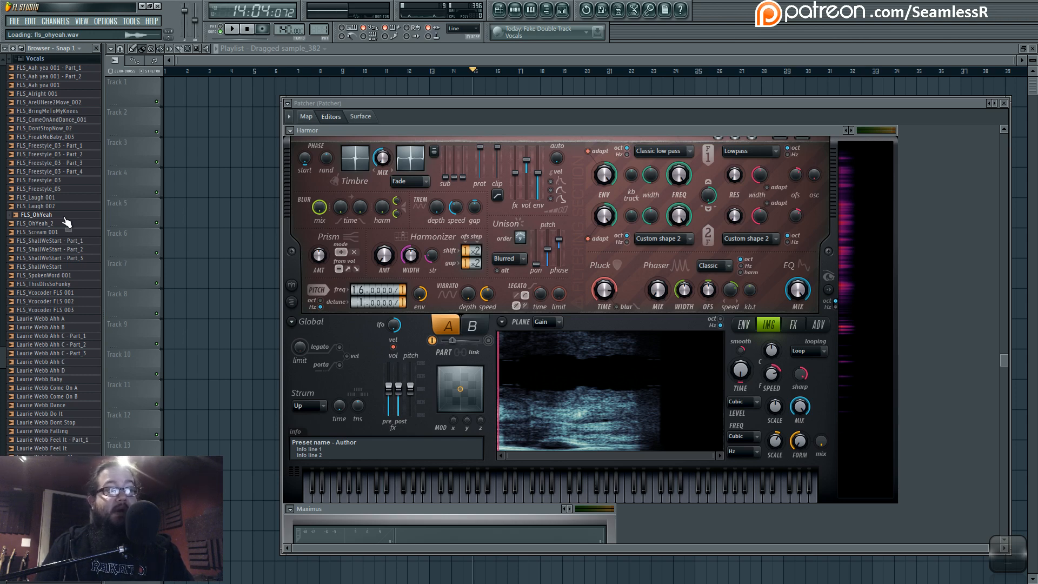
left_click(61, 223)
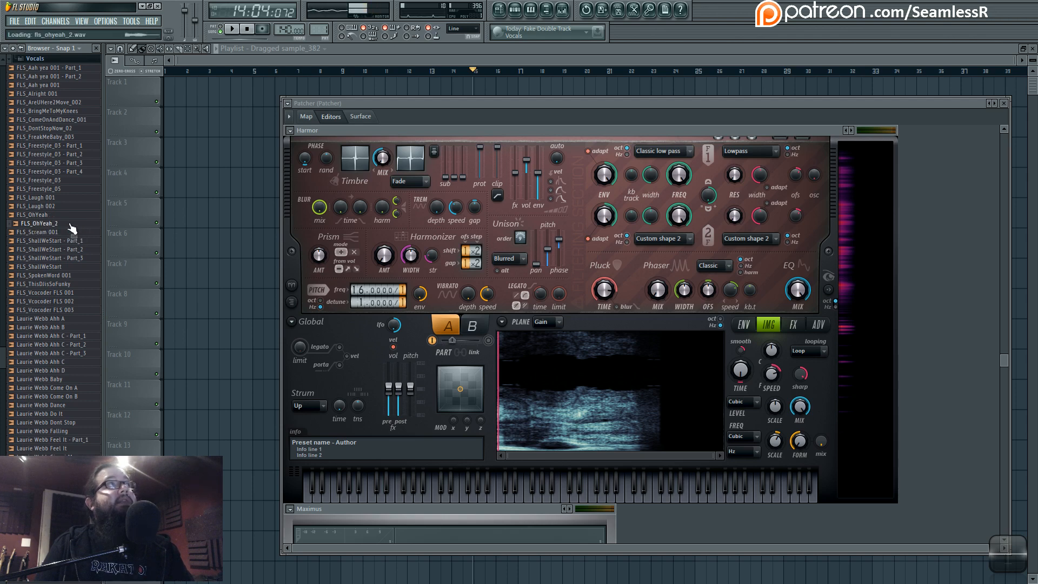
Step: Audition Harmor's part B on its own by toggling the part enables, leaving parts A and B both enabled
left_click(564, 401)
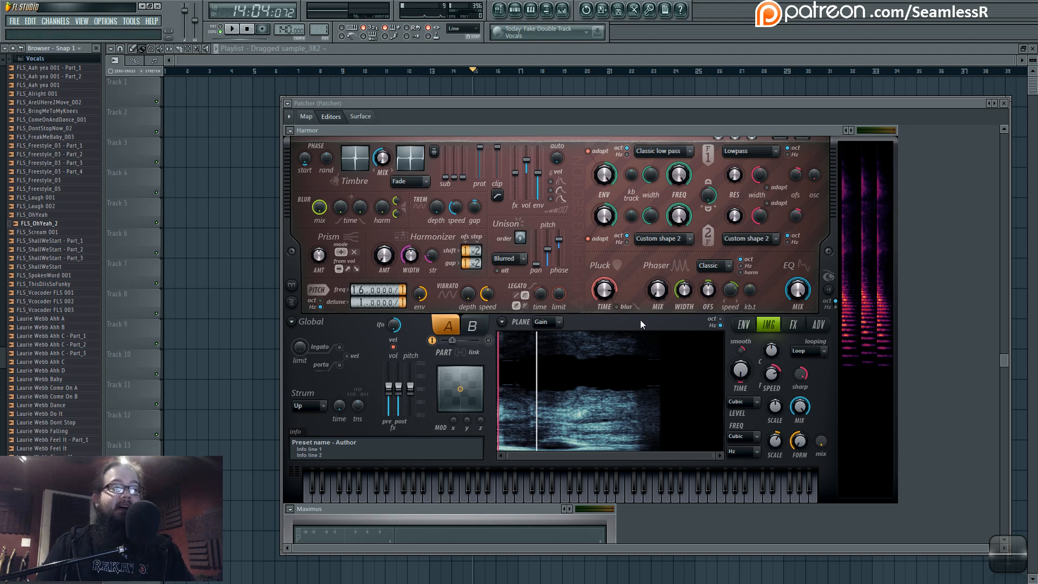
left_click(472, 325)
left_click(489, 341)
left_click(432, 341)
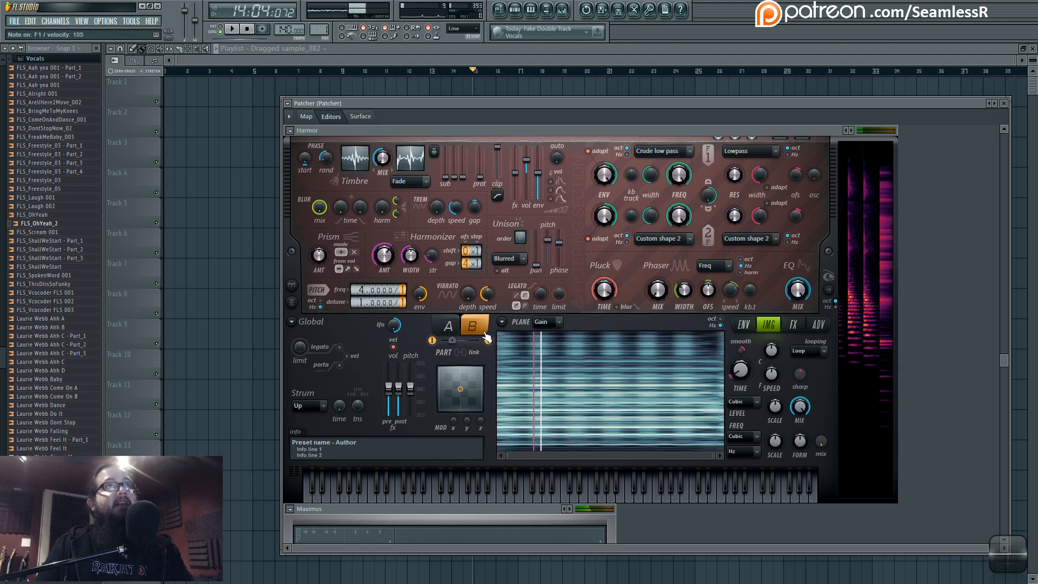
left_click(433, 341)
Step: Compare operators 1 and 2 of the Default channel's Sytrus and view the recorded waveform in Edison on the Master track
left_click(514, 9)
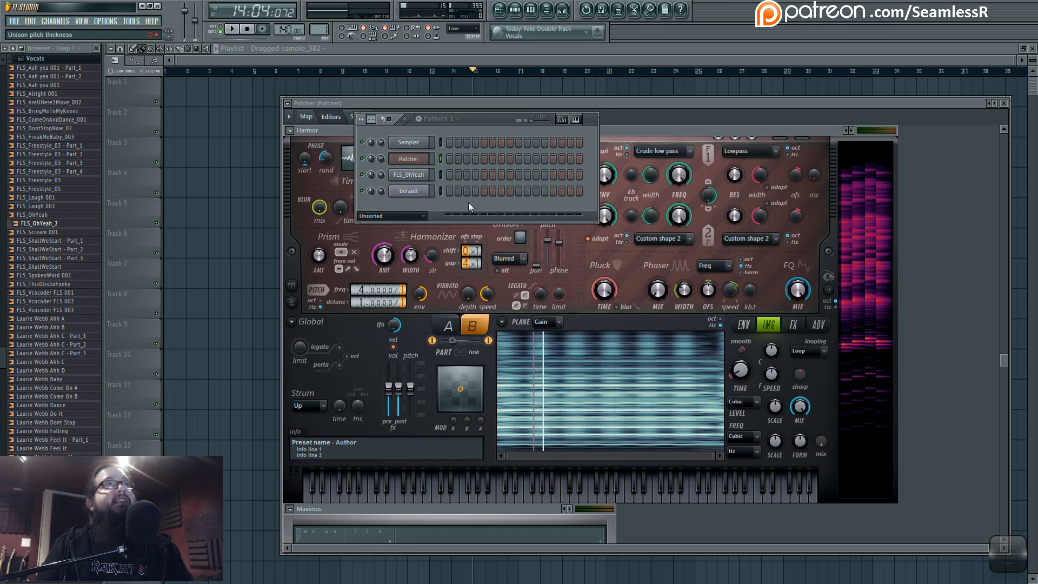
left_click(414, 190)
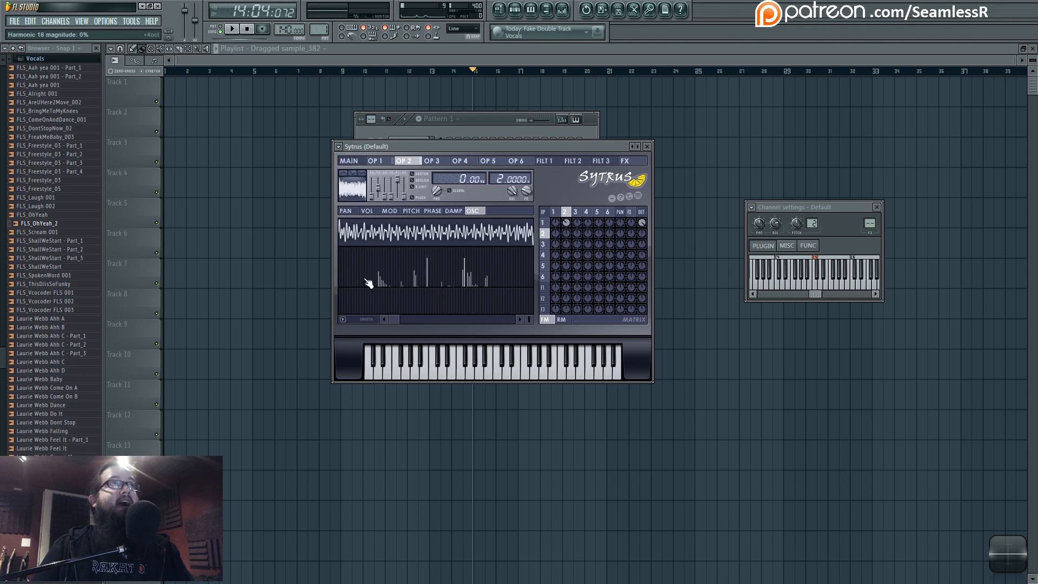
left_click(558, 213)
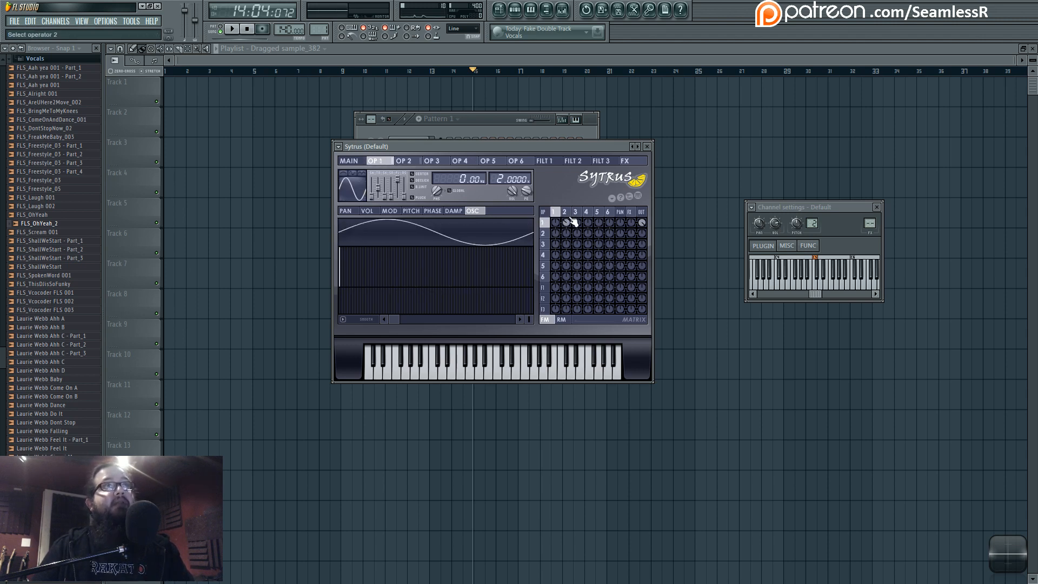
left_click(563, 214)
left_click(556, 213)
double_click(871, 225)
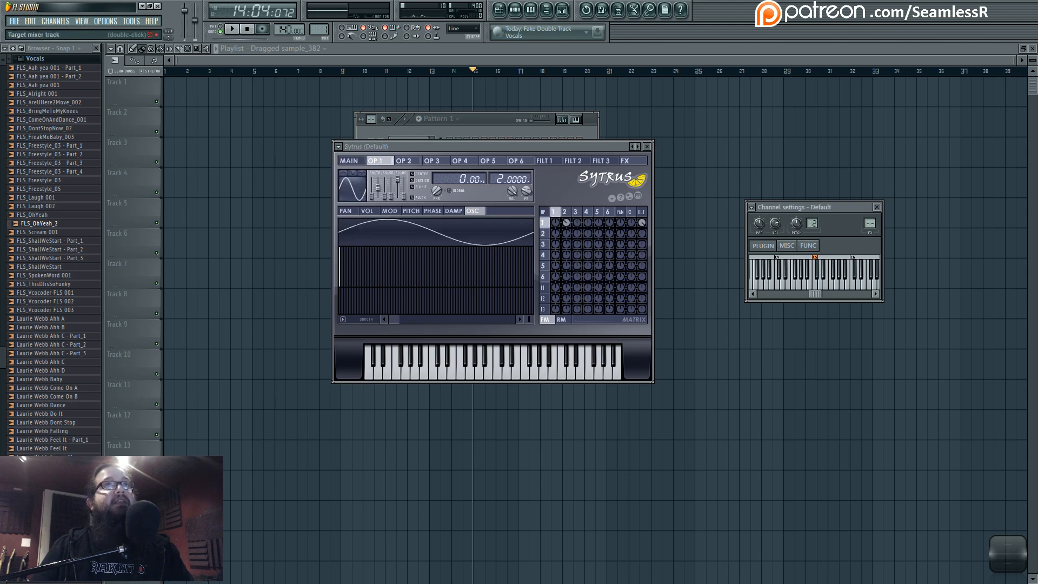
left_click(876, 232)
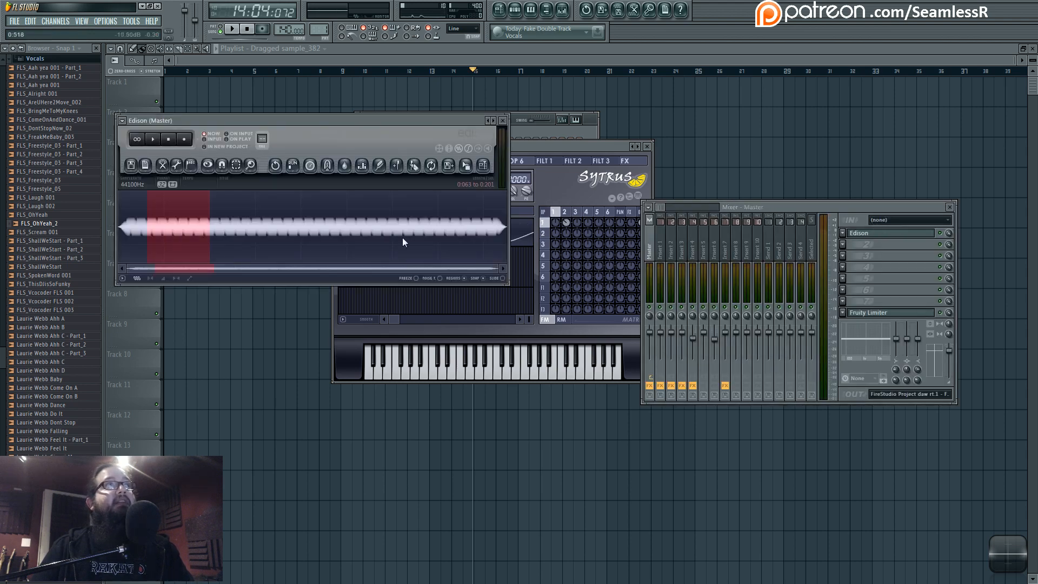
Step: Return to Harmor inside Patcher and display part B's Volume envelope
left_click(540, 134)
left_click(418, 162)
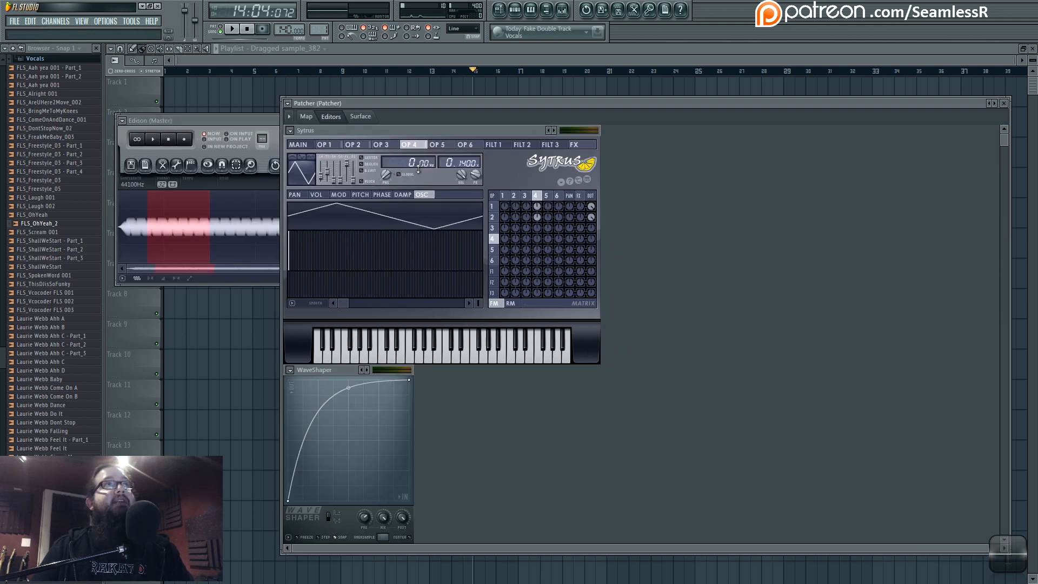
left_click(305, 116)
double_click(399, 380)
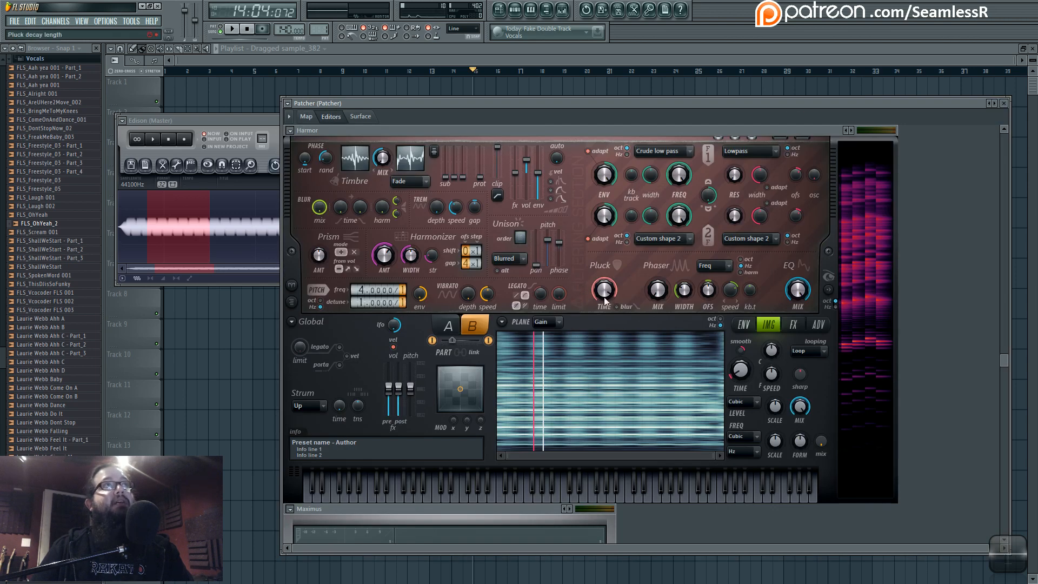
left_click(744, 324)
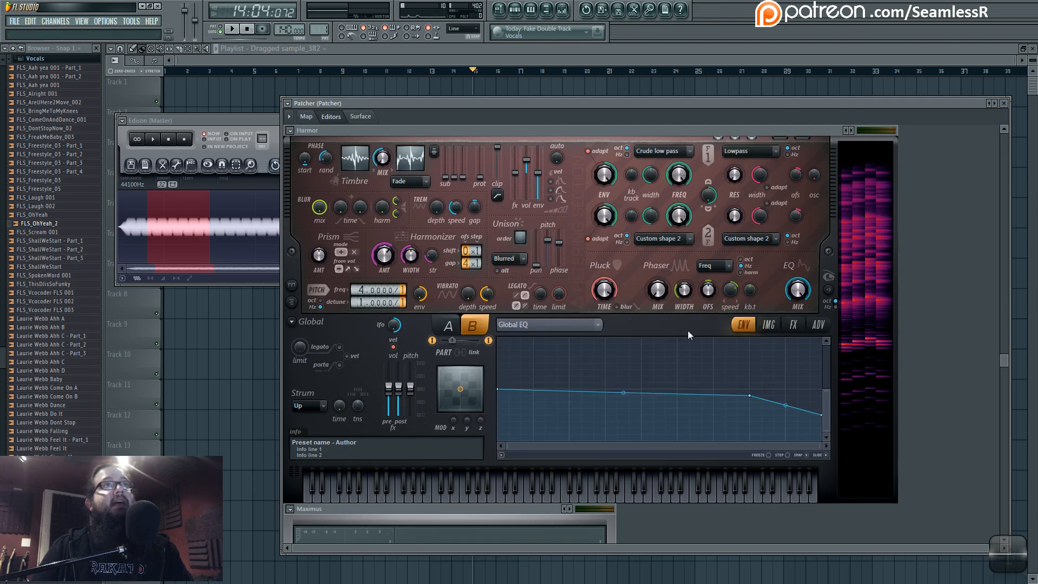
left_click(590, 327)
left_click(541, 237)
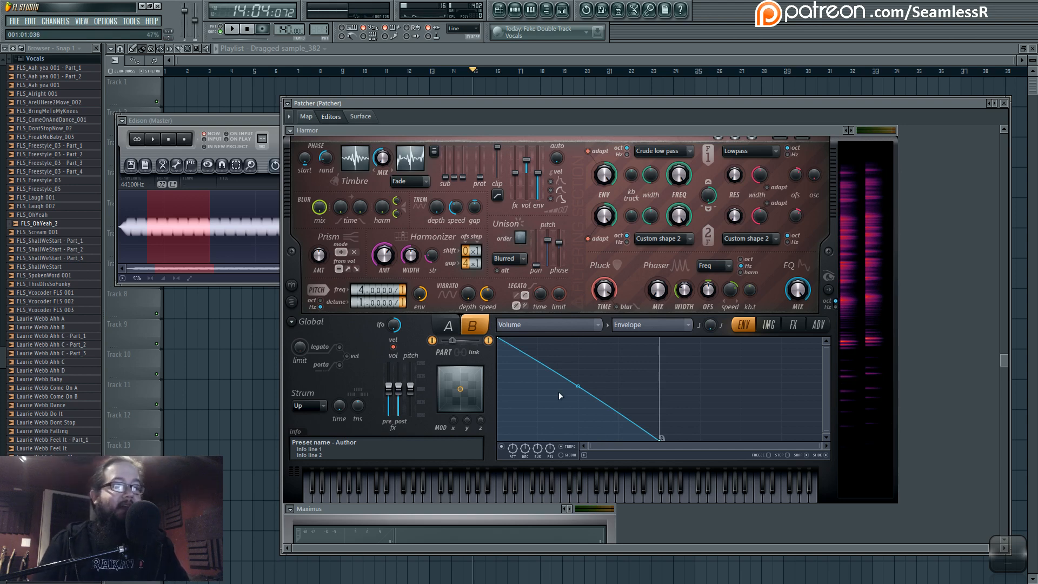
Step: Inspect part A's Volume envelope, articulation targets, effects and image settings in Harmor
left_click(448, 326)
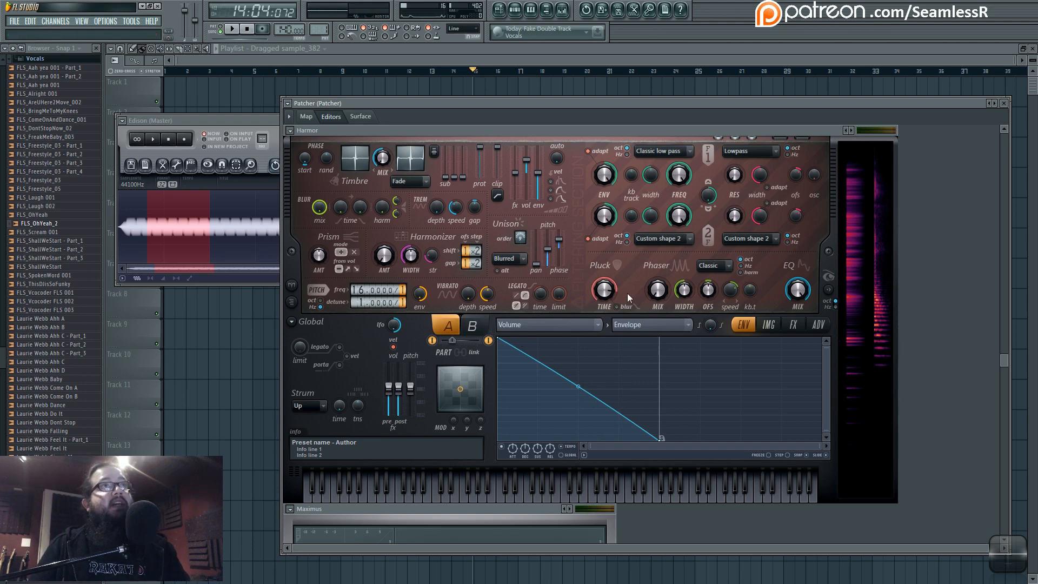
left_click(579, 326)
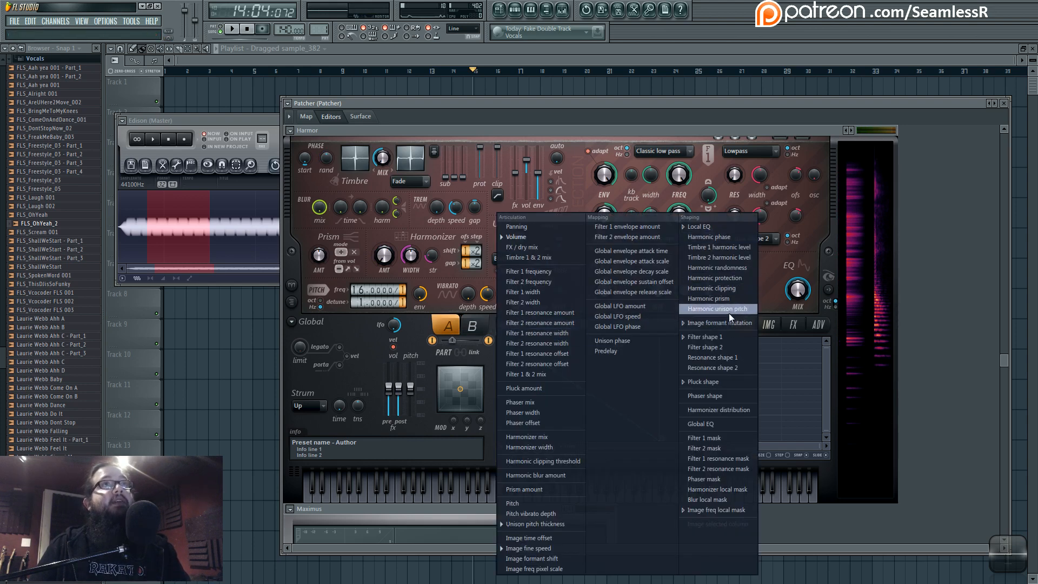
left_click(747, 326)
left_click(768, 324)
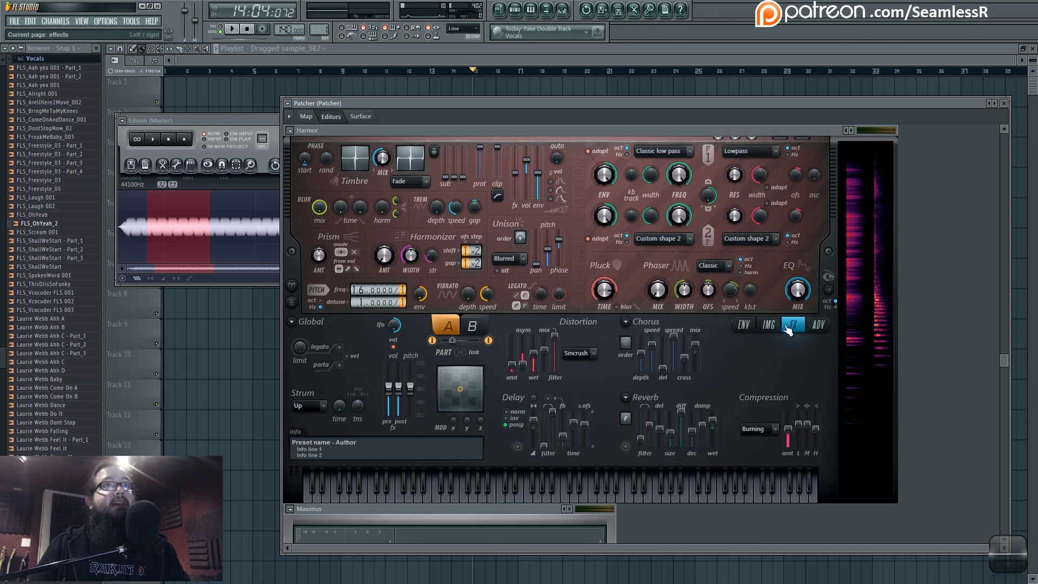
left_click_drag(819, 444, 818, 435)
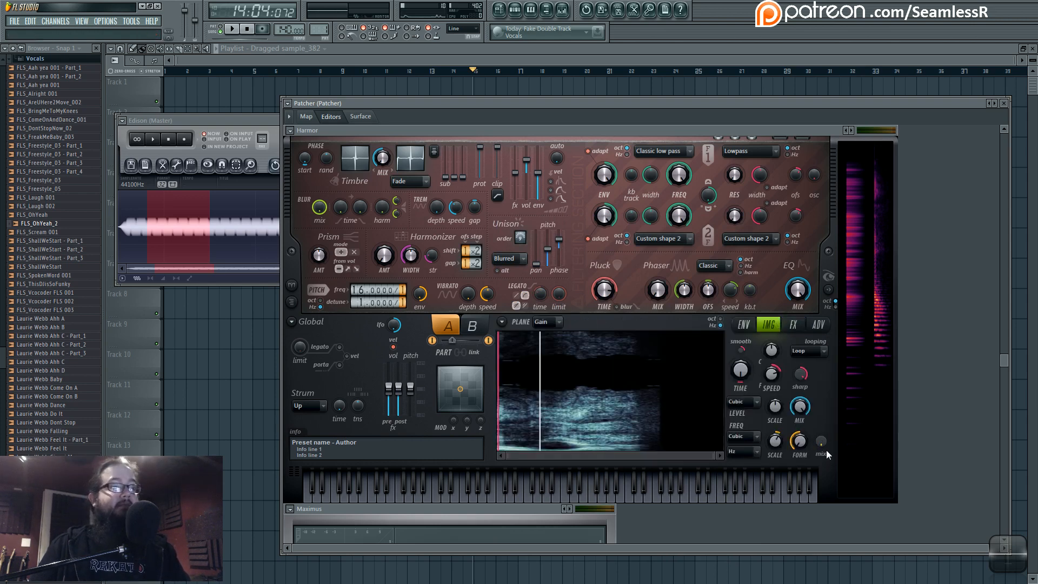
Step: Reposition the Harmor, Param. EQ 2 4 and Peak ctrl 2 modules on the patch map
left_click(306, 117)
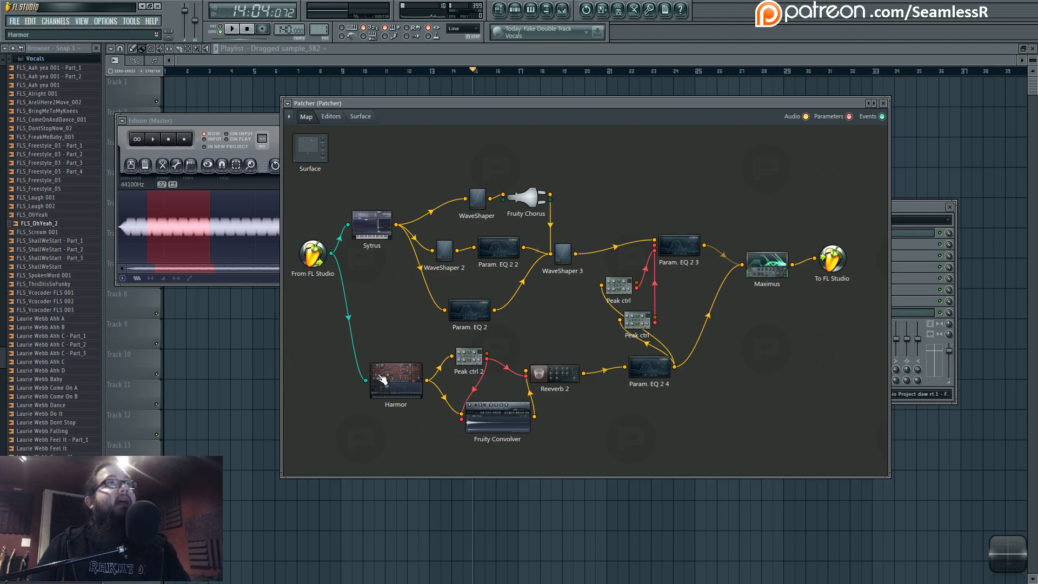
left_click_drag(403, 379, 406, 385)
left_click_drag(648, 365, 621, 372)
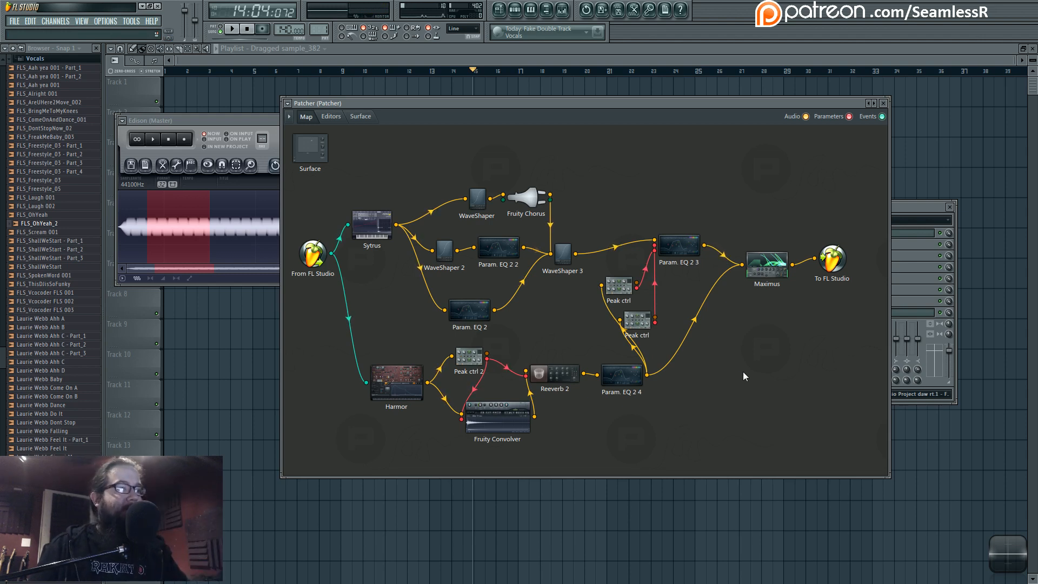
left_click_drag(474, 362, 462, 359)
left_click(466, 365)
Step: Inspect the Reeverb 2 and Fruity Convolver settings controlled by Peak ctrl 2
double_click(551, 373)
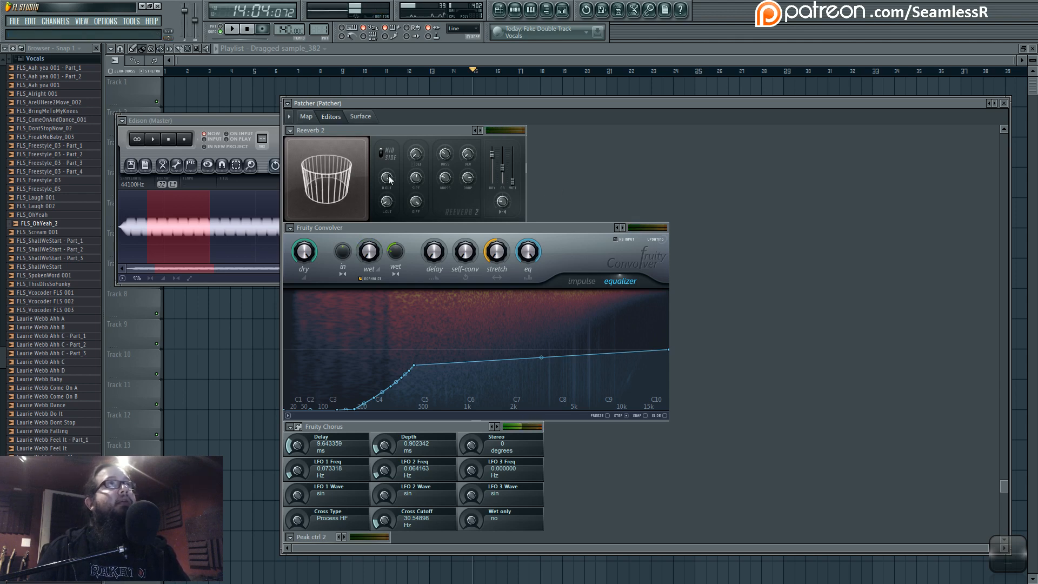
left_click(308, 117)
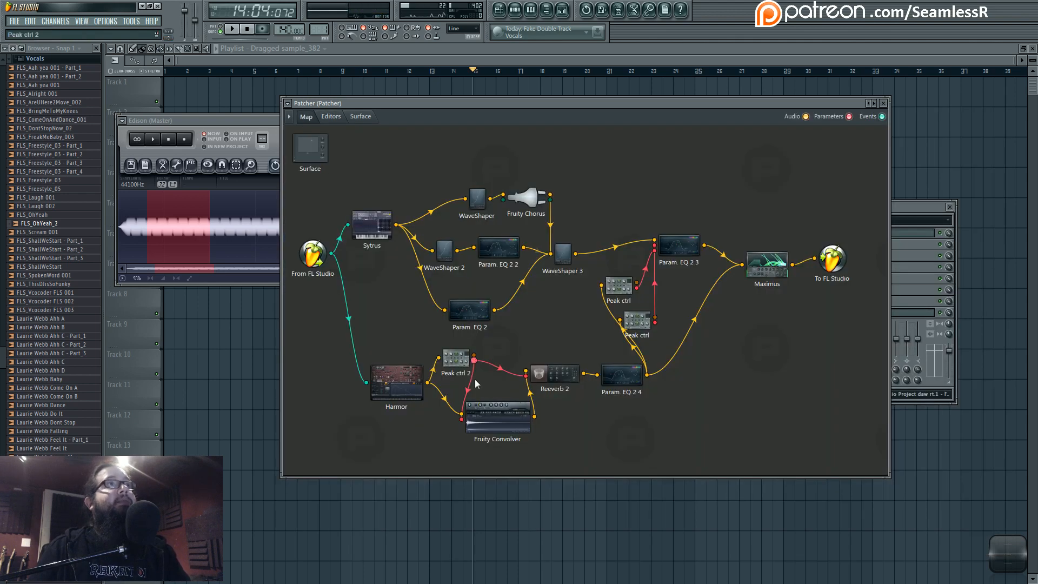
double_click(507, 418)
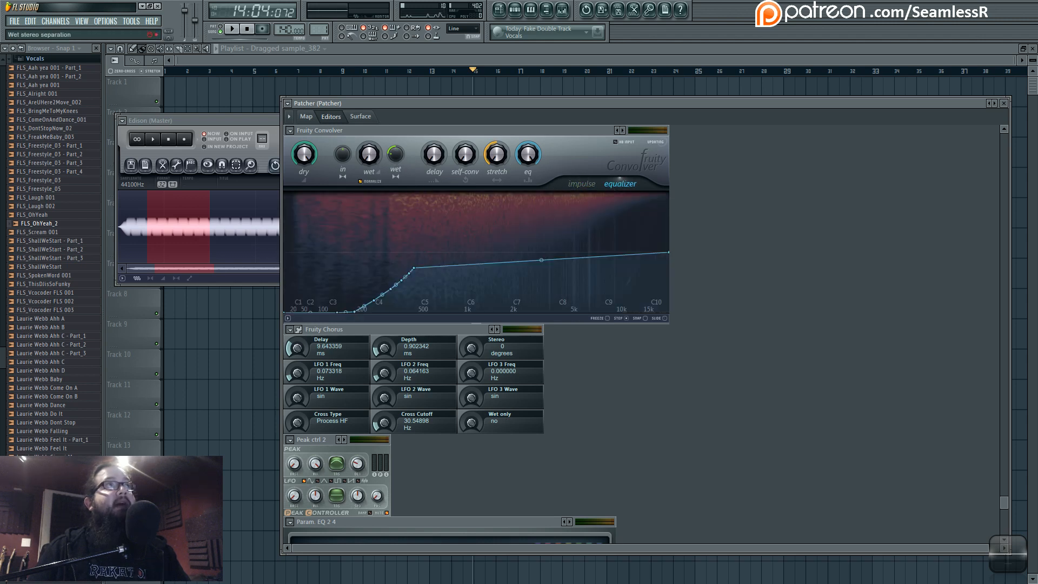
Step: Inspect the Reeverb 2 settings and the Param. EQ 2 4 curve that follow the Fruity Convolver in the patch
left_click(305, 116)
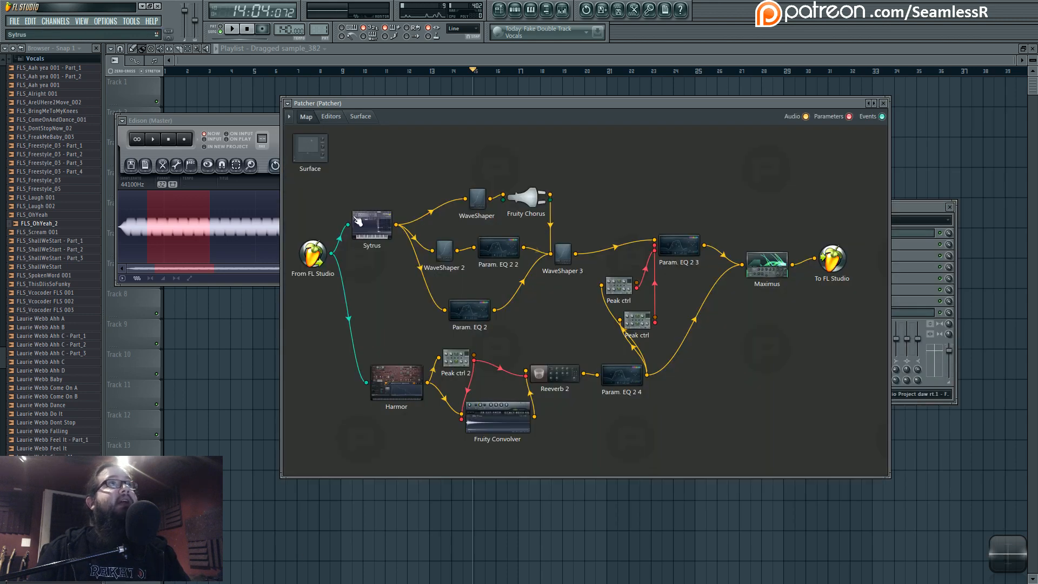
double_click(545, 378)
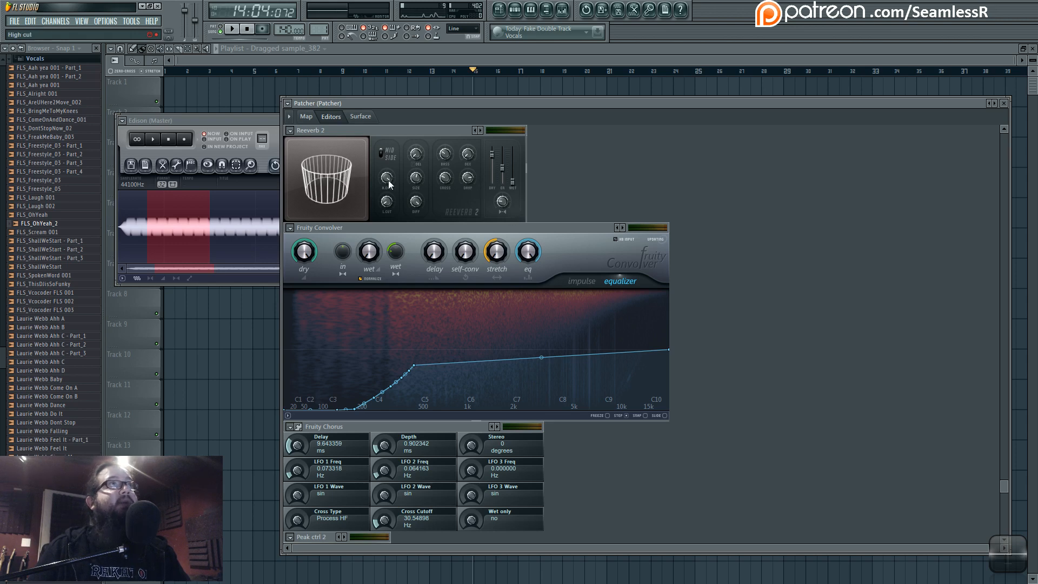
left_click(312, 115)
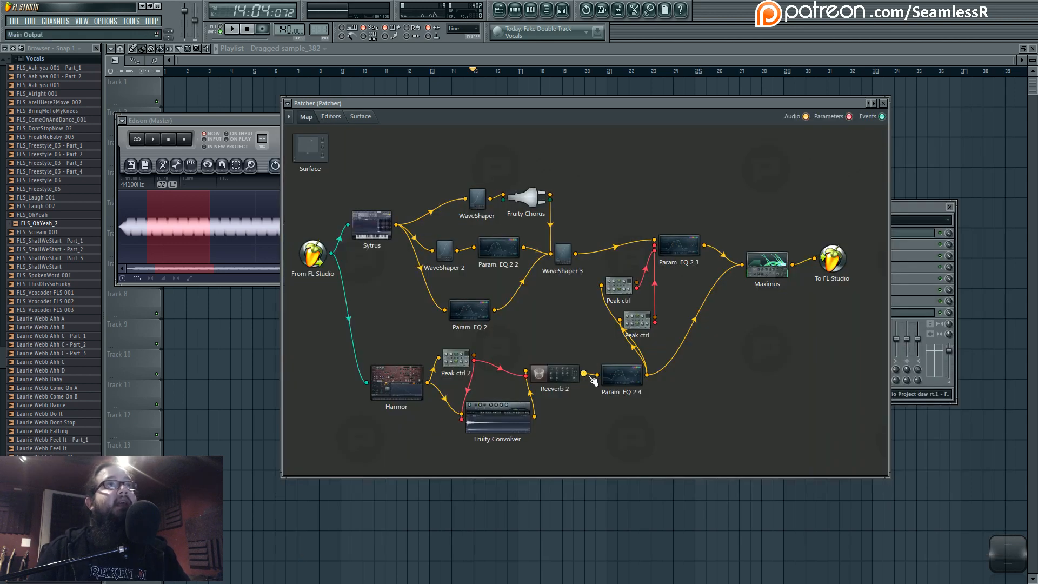
double_click(628, 384)
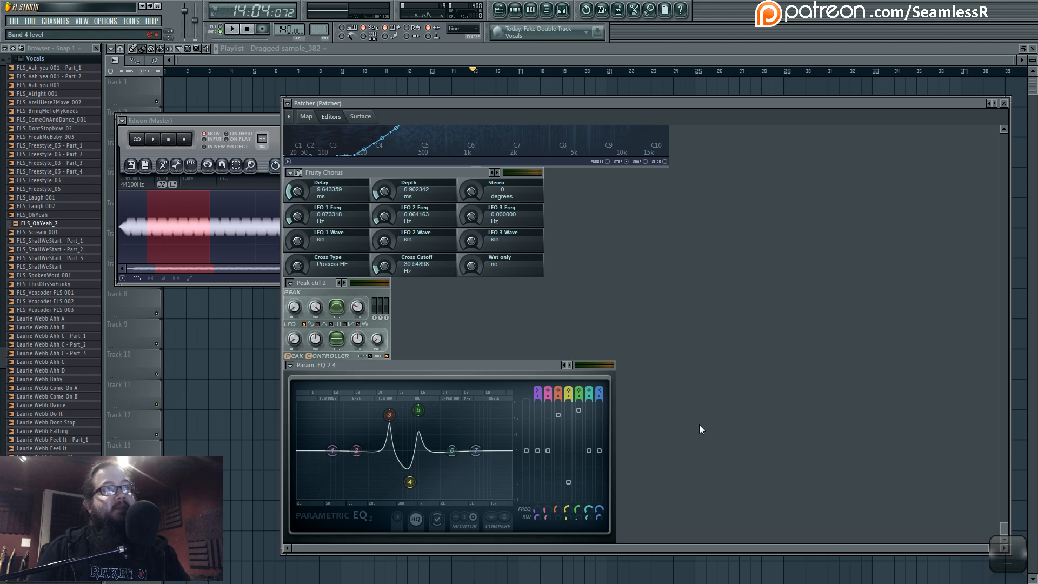
Step: Inspect the compression curves of the low, mid and high bands in Maximus at the end of the patch
left_click(307, 116)
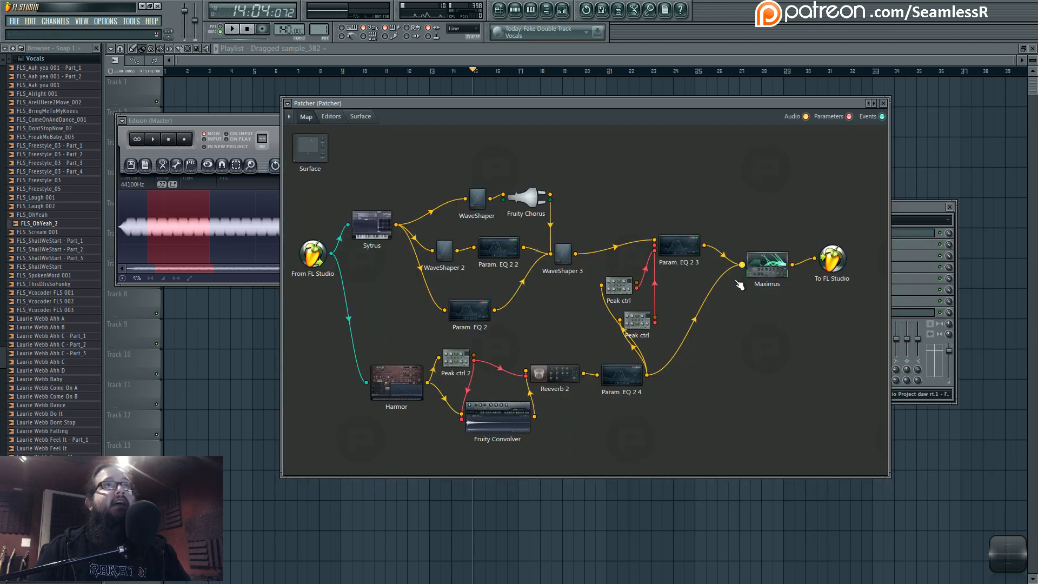
double_click(756, 271)
left_click(320, 268)
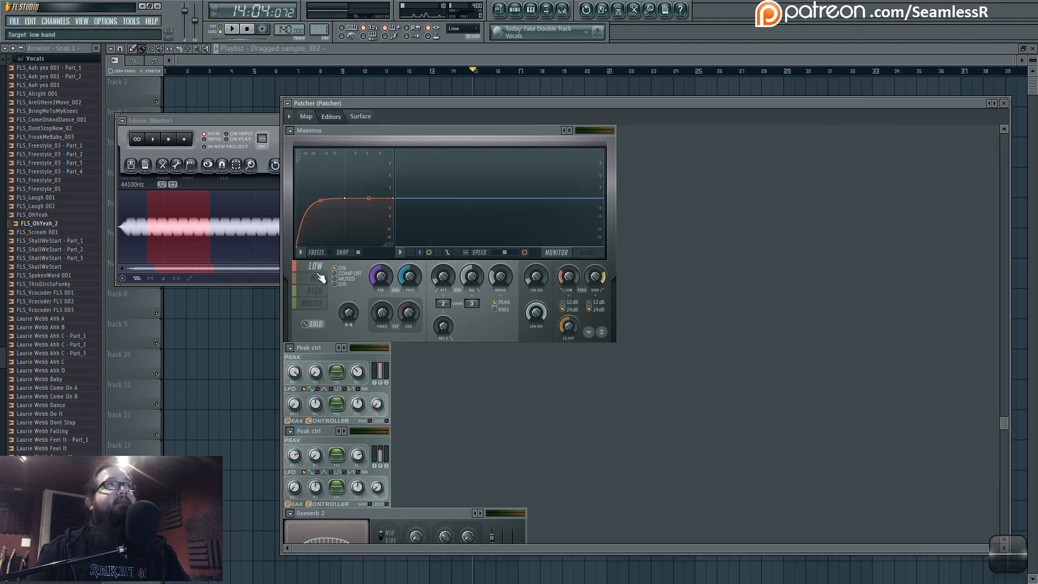
left_click(319, 278)
left_click(319, 291)
left_click(321, 267)
left_click(319, 288)
left_click(319, 279)
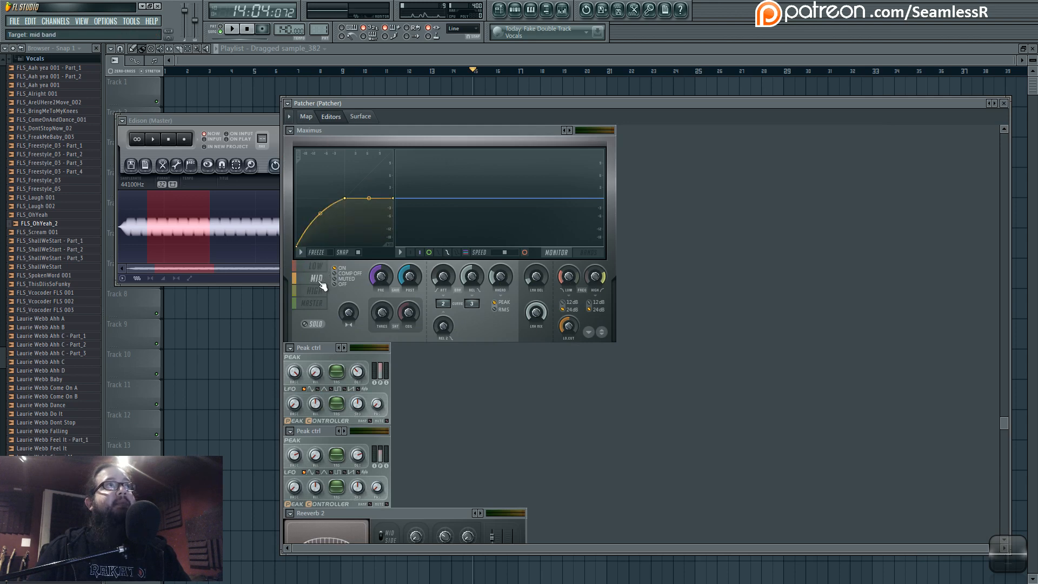
left_click(320, 268)
left_click(320, 278)
left_click(320, 290)
Step: Compare the image settings of Harmor's parts A and B, display part A's effects, and reposition the Patcher window
left_click(306, 116)
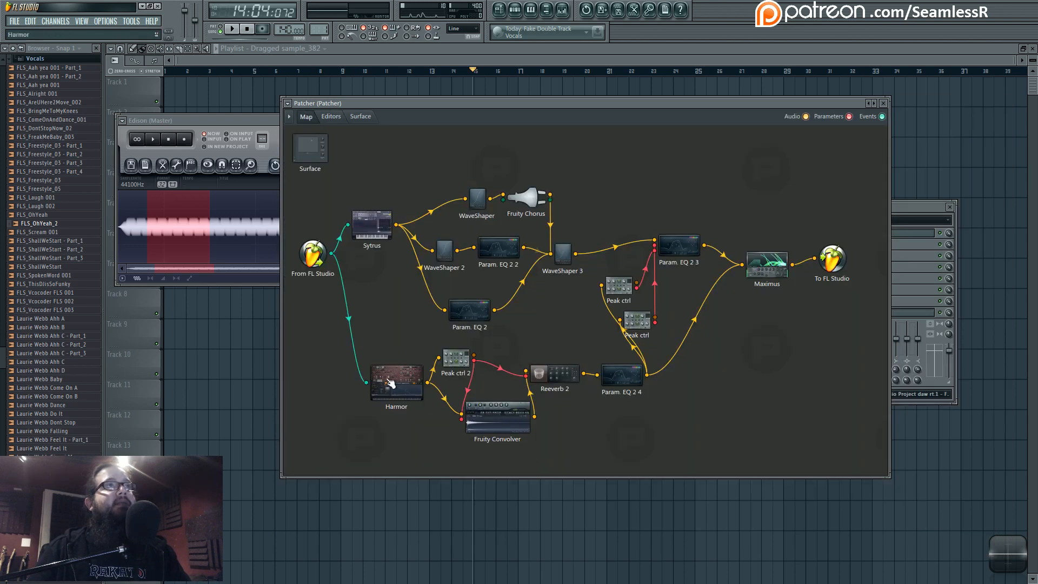
double_click(391, 383)
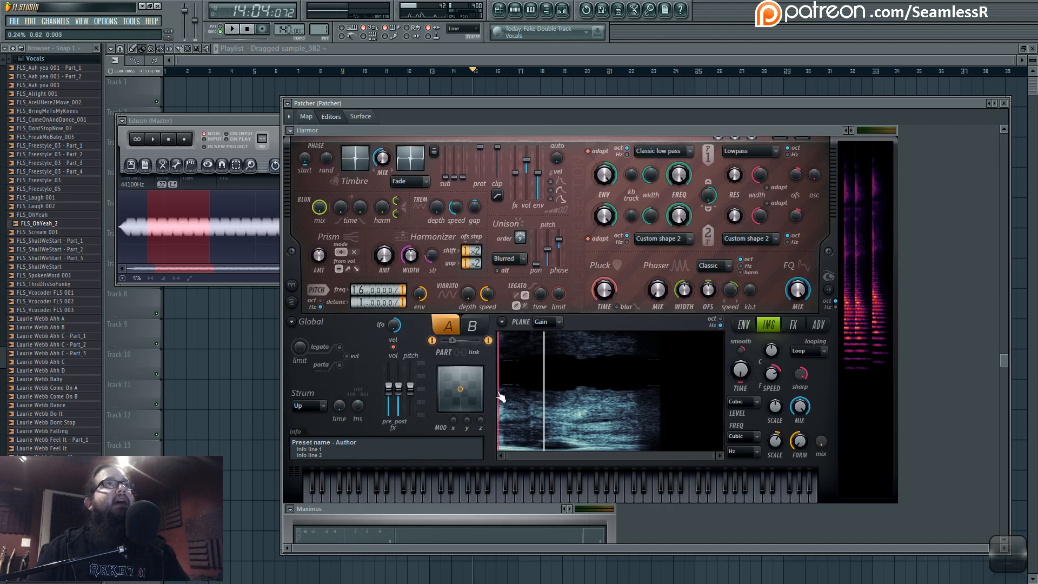
left_click(469, 327)
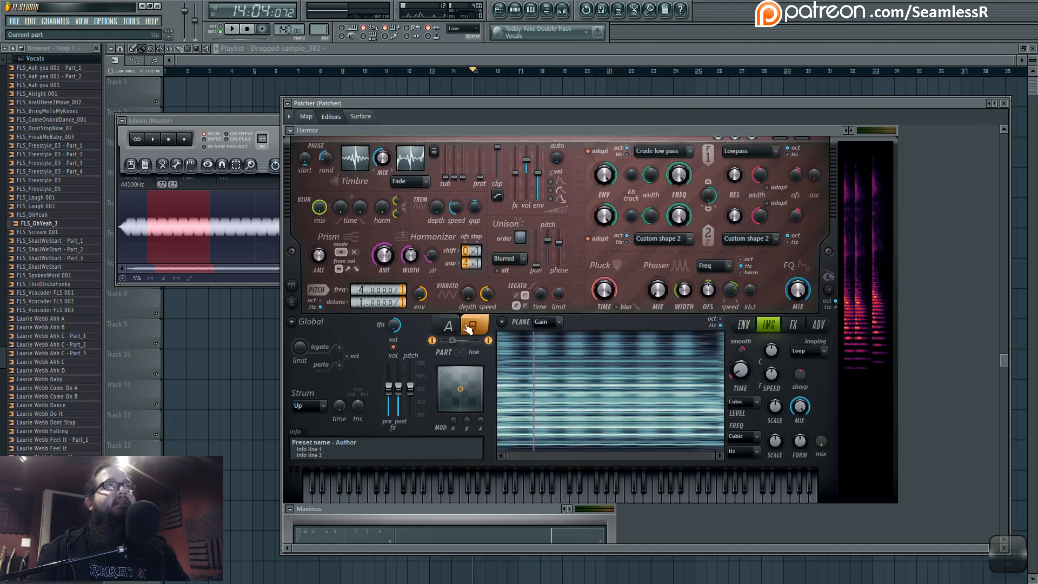
left_click(453, 327)
left_click(792, 326)
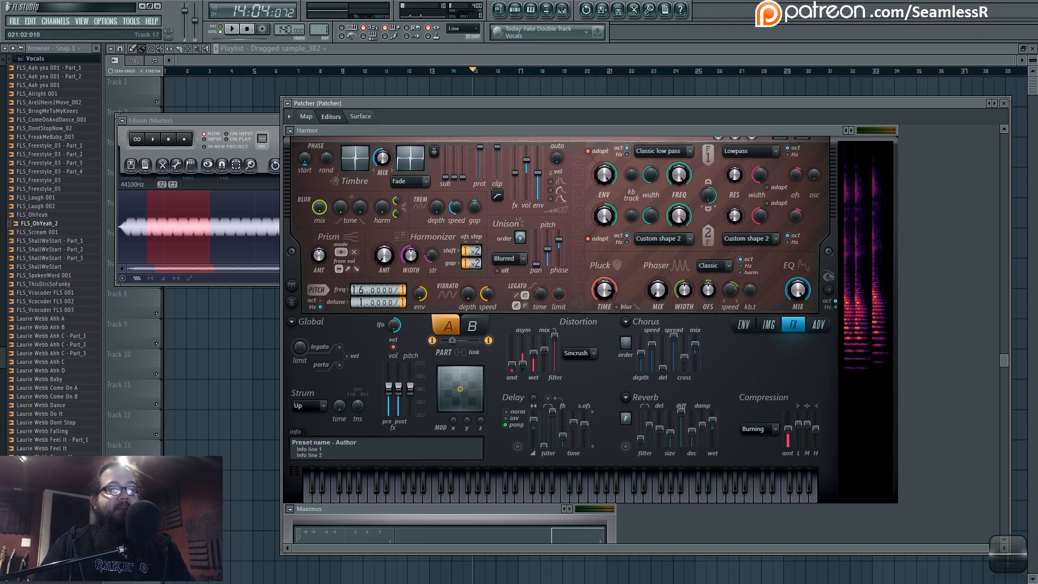
left_click_drag(368, 107, 320, 115)
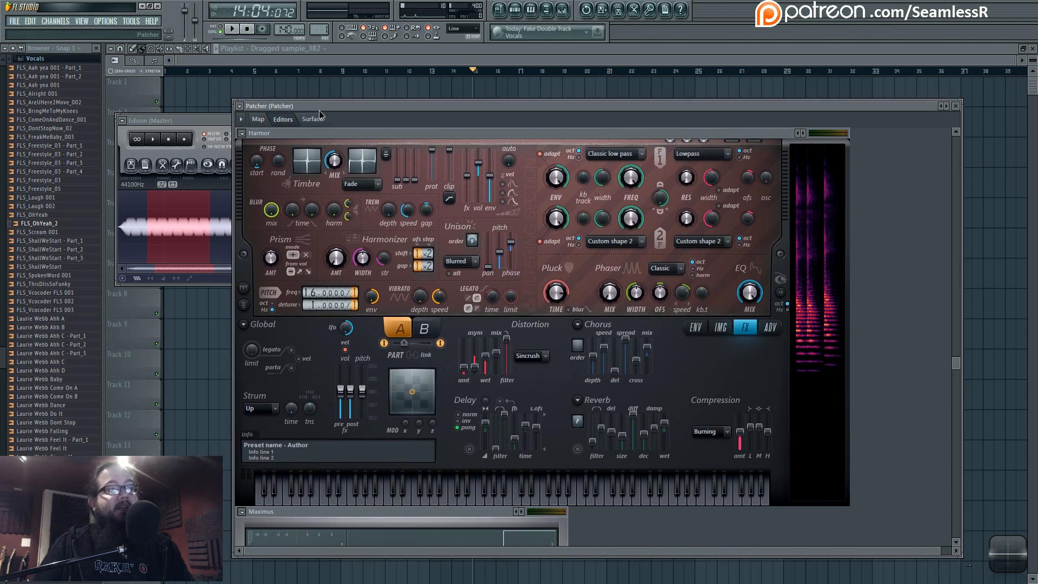